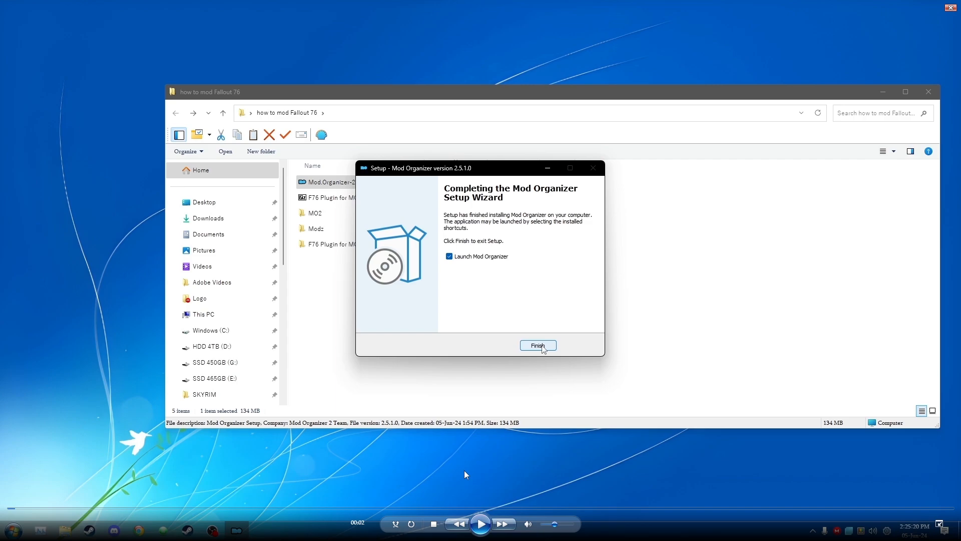
{"action": "left_click", "coordinate": [479, 523]}
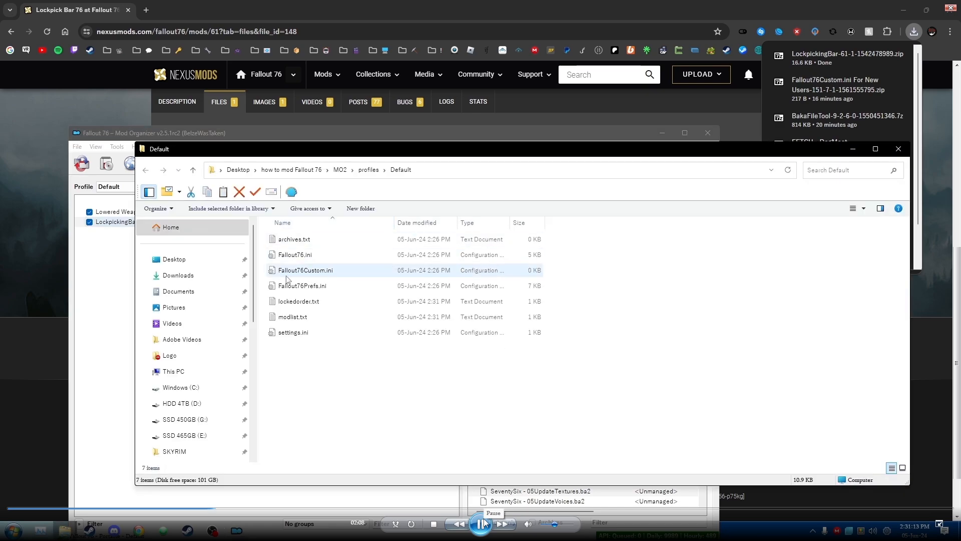
{"action": "left_click", "coordinate": [483, 523]}
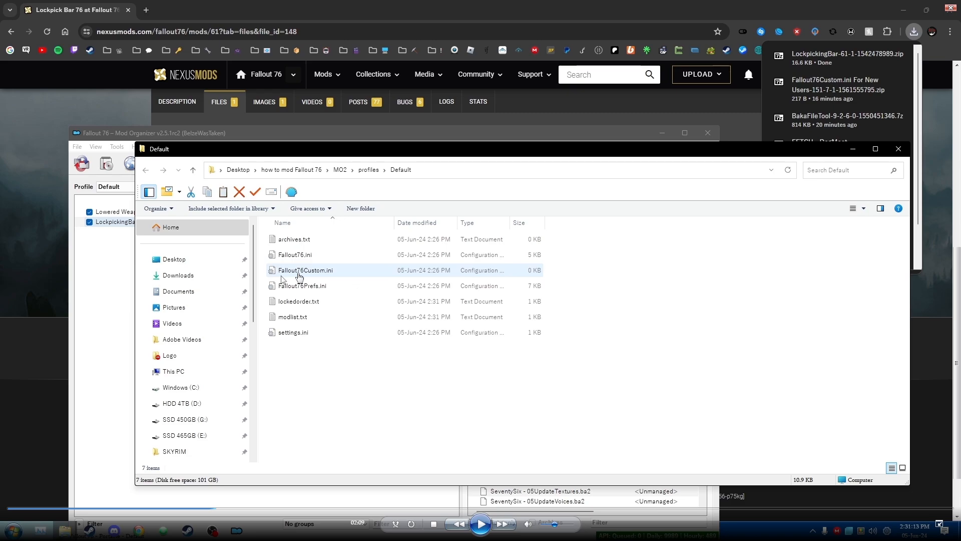
{"action": "key", "text": "space"}
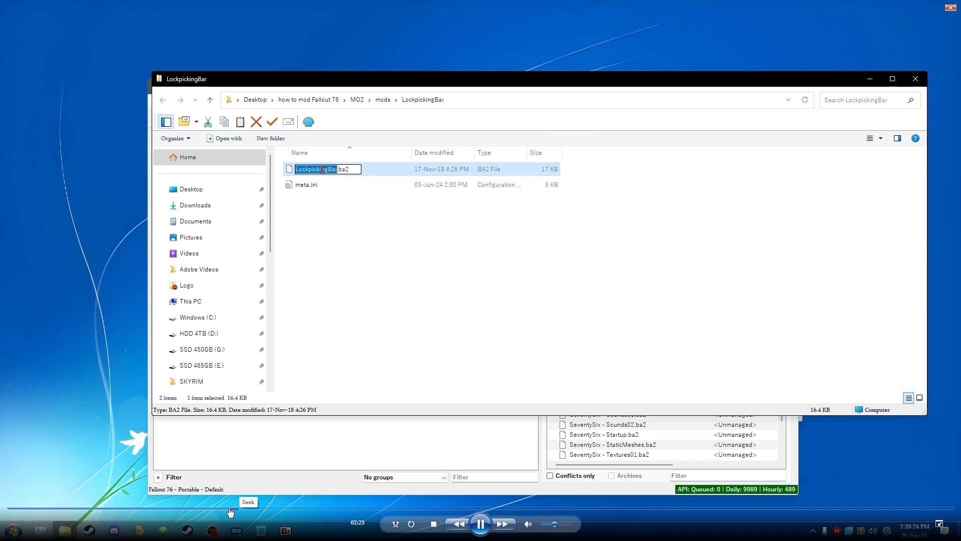
{"action": "left_click", "coordinate": [481, 525]}
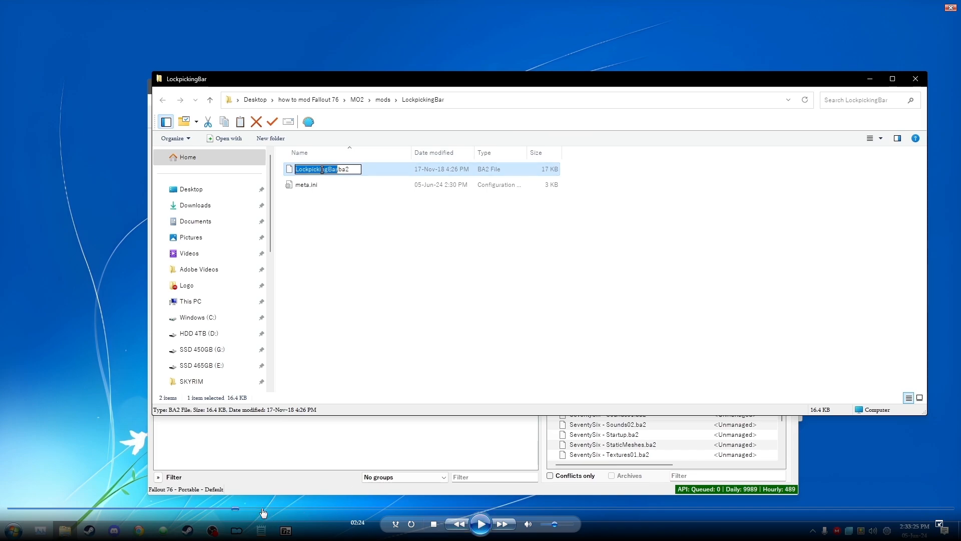
{"action": "left_click", "coordinate": [231, 509]}
{"action": "left_click", "coordinate": [228, 508]}
{"action": "left_click", "coordinate": [481, 524]}
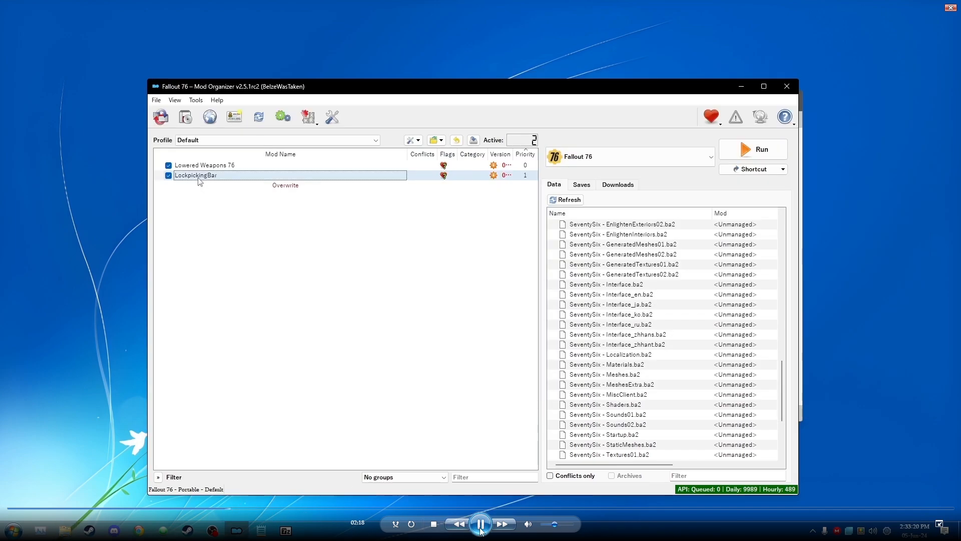
{"action": "left_click", "coordinate": [223, 508]}
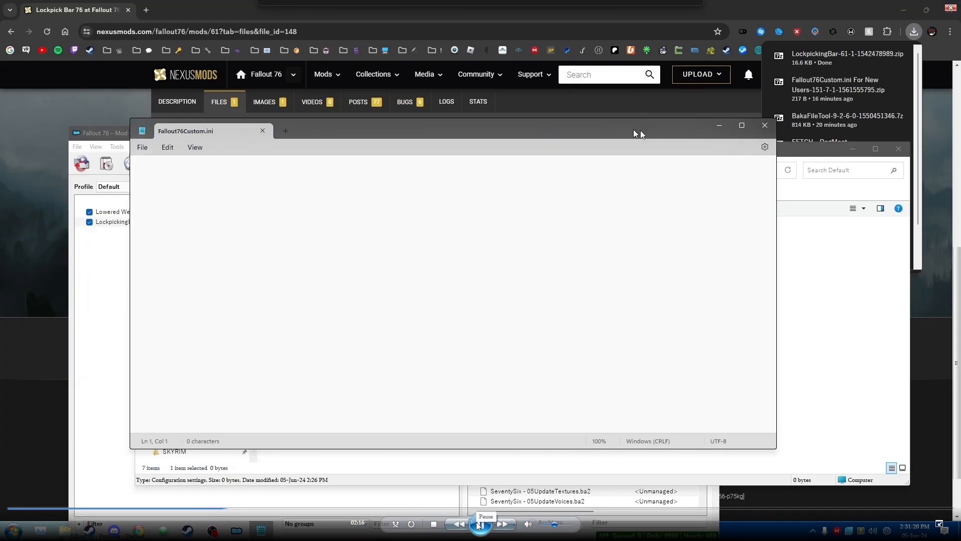
{"action": "left_click", "coordinate": [480, 524]}
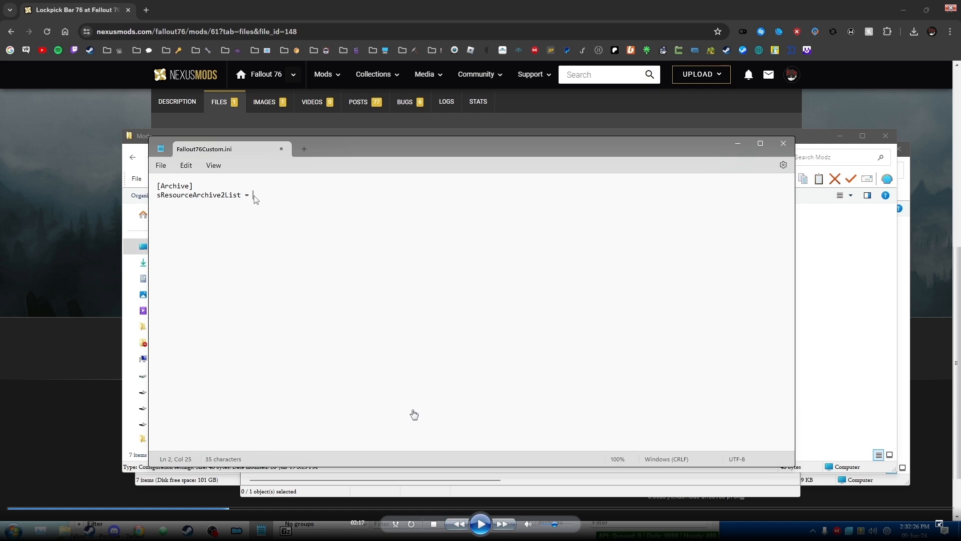
{"action": "left_click", "coordinate": [480, 523]}
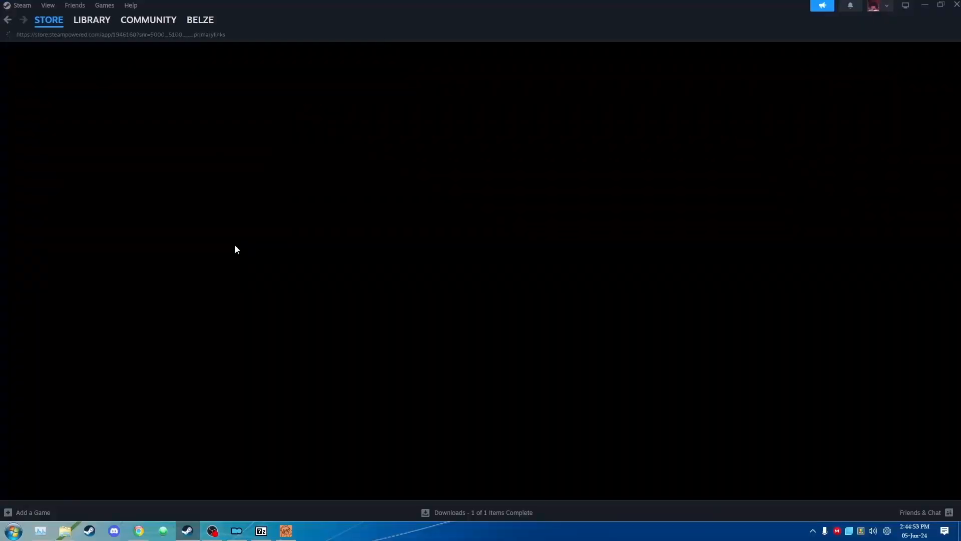
Step: Look through the Fallout 4: Creation Kit store page on Steam for the free Use Fallout 4: Creation Kit entry
{"action": "scroll", "coordinate": [231, 266], "scroll_direction": "down", "scroll_amount": 5}
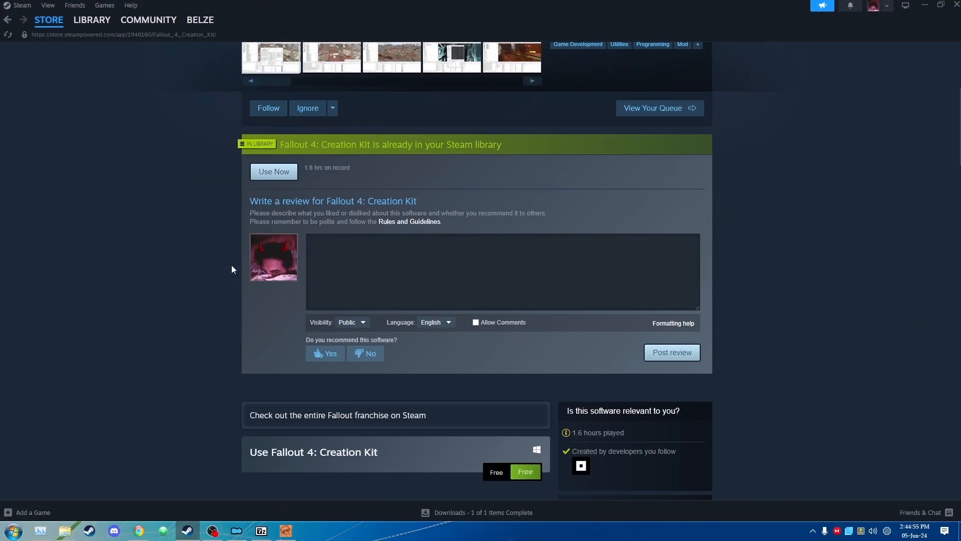
{"action": "scroll", "coordinate": [356, 203], "scroll_direction": "down", "scroll_amount": 3}
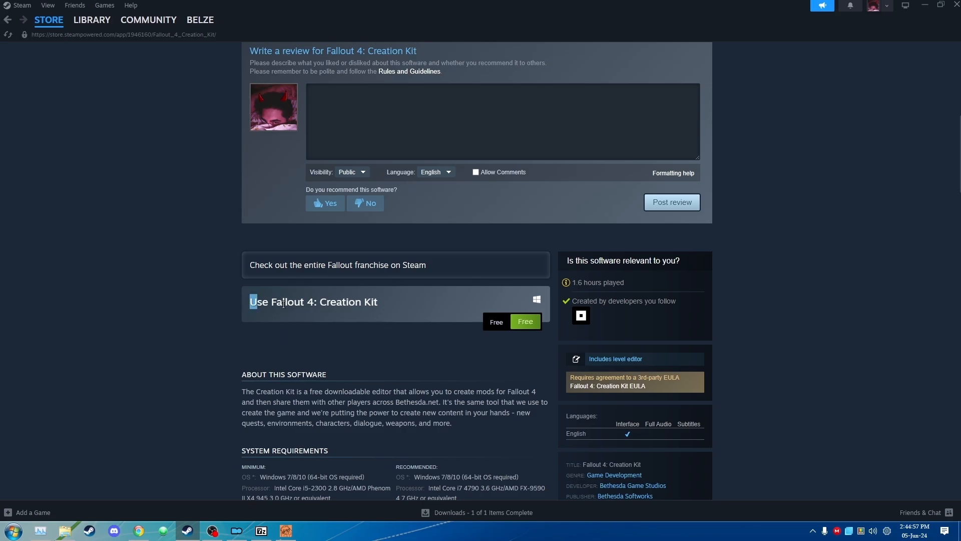
{"action": "triple_click", "coordinate": [274, 302]}
{"action": "left_click_drag", "start_coordinate": [382, 313], "coordinate": [250, 291]}
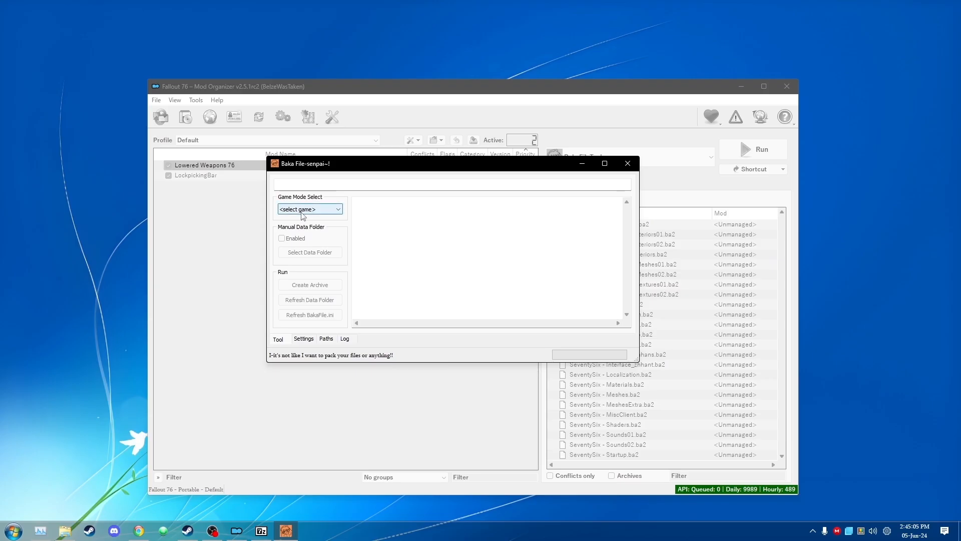
Step: Switch to BakaFileTool and check which games it offers as game mode and as default game
{"action": "left_click", "coordinate": [303, 210]}
{"action": "left_click", "coordinate": [303, 214]}
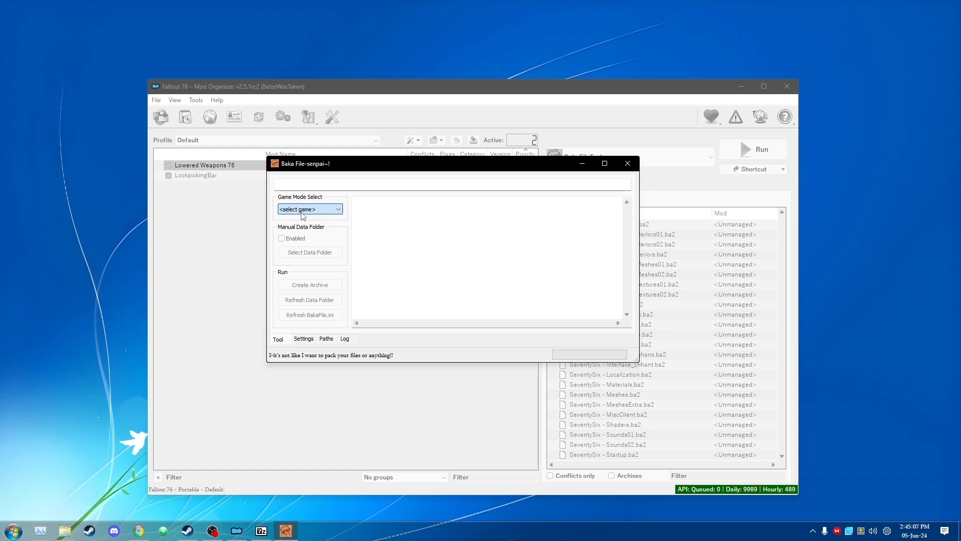
{"action": "left_click", "coordinate": [304, 215]}
{"action": "left_click", "coordinate": [303, 216]}
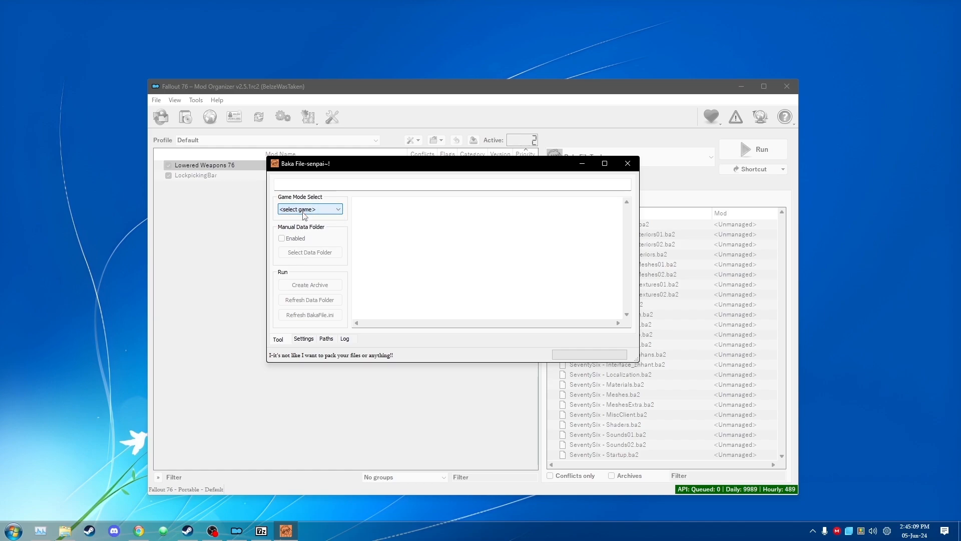
{"action": "left_click", "coordinate": [304, 339]}
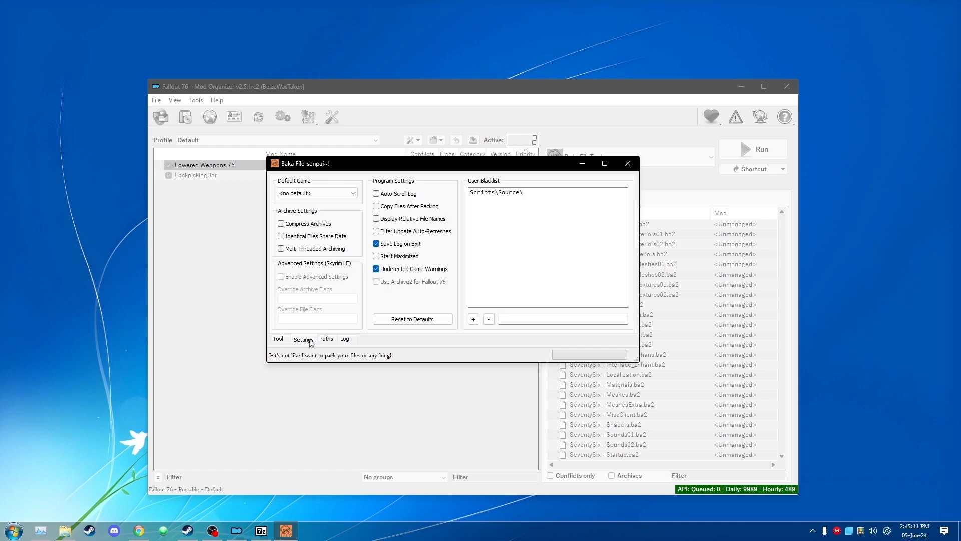
{"action": "left_click", "coordinate": [303, 194]}
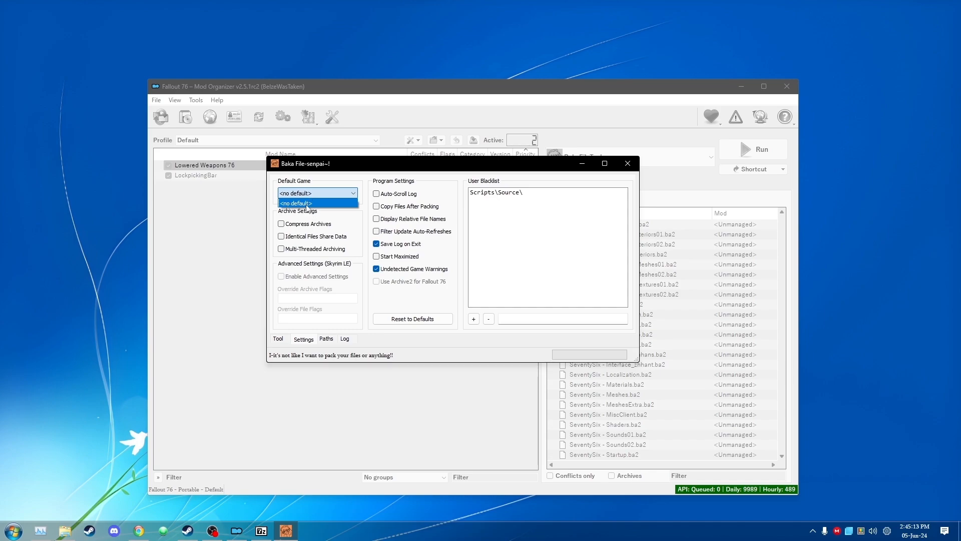
{"action": "left_click", "coordinate": [305, 202]}
Step: Set the Archive2 path to E:\SteamLibrary\steamapps\common\Fallout 4\Tools\Archive2\Archive2.exe
{"action": "left_click", "coordinate": [326, 340]}
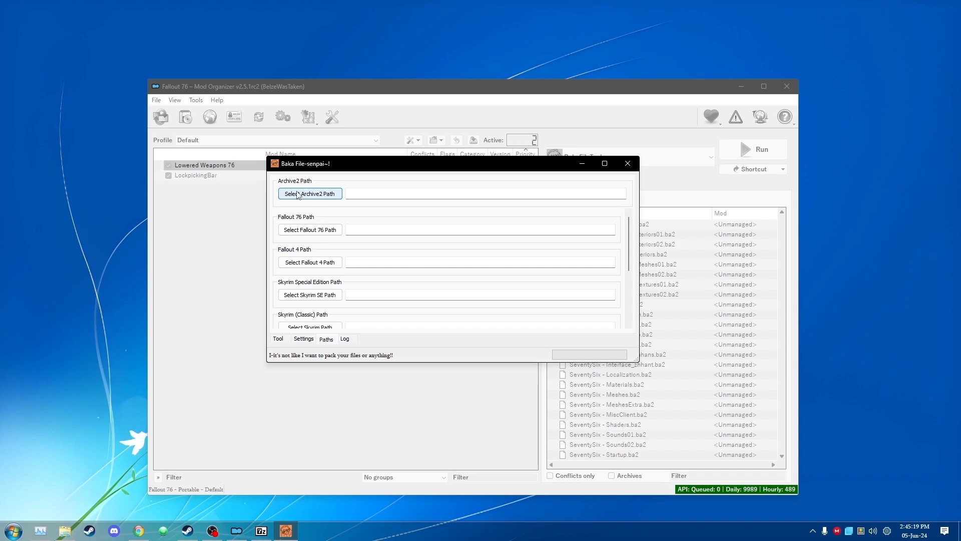
{"action": "left_click", "coordinate": [318, 199]}
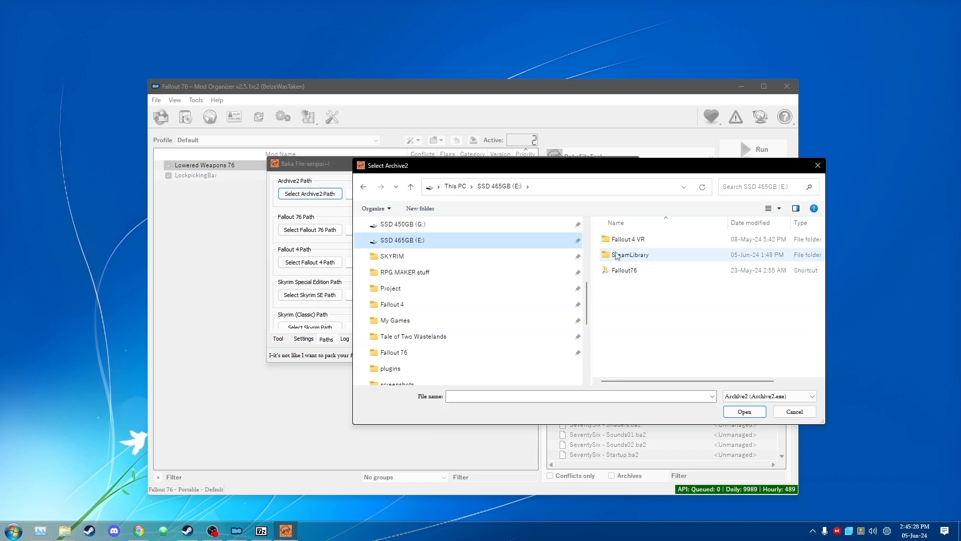
{"action": "double_click", "coordinate": [630, 254]}
{"action": "double_click", "coordinate": [629, 240]}
{"action": "double_click", "coordinate": [631, 240]}
{"action": "double_click", "coordinate": [638, 255]}
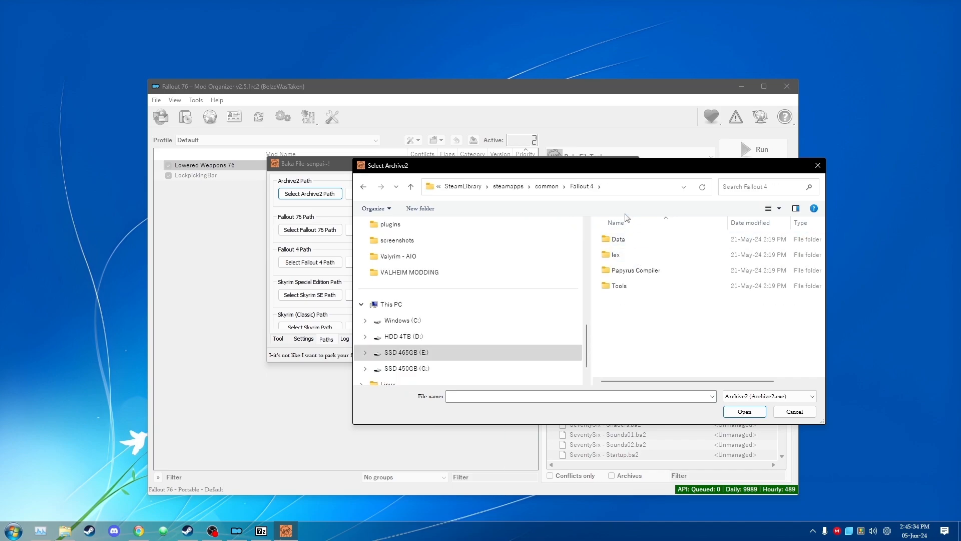
{"action": "left_click_drag", "start_coordinate": [580, 165], "coordinate": [422, 159]}
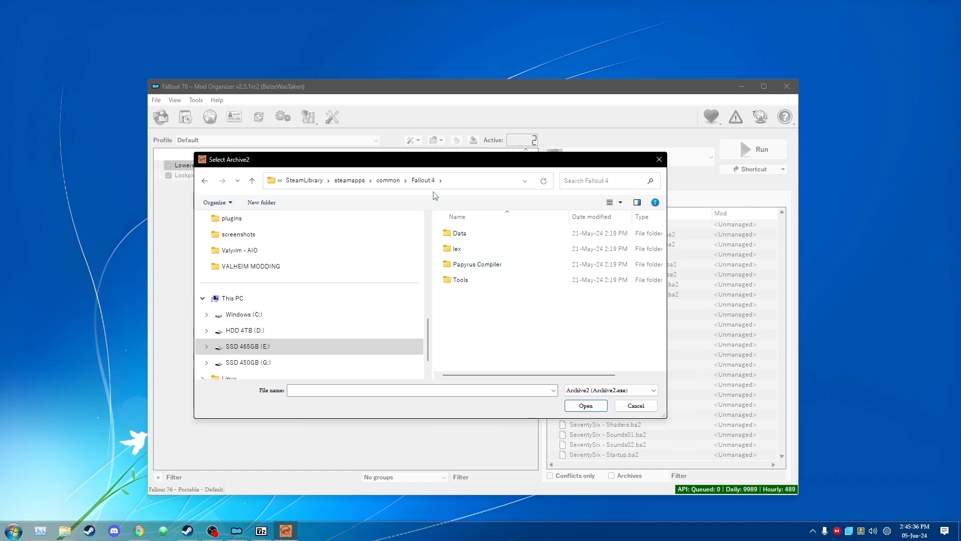
{"action": "double_click", "coordinate": [468, 279]}
{"action": "double_click", "coordinate": [468, 239]}
{"action": "double_click", "coordinate": [481, 249]}
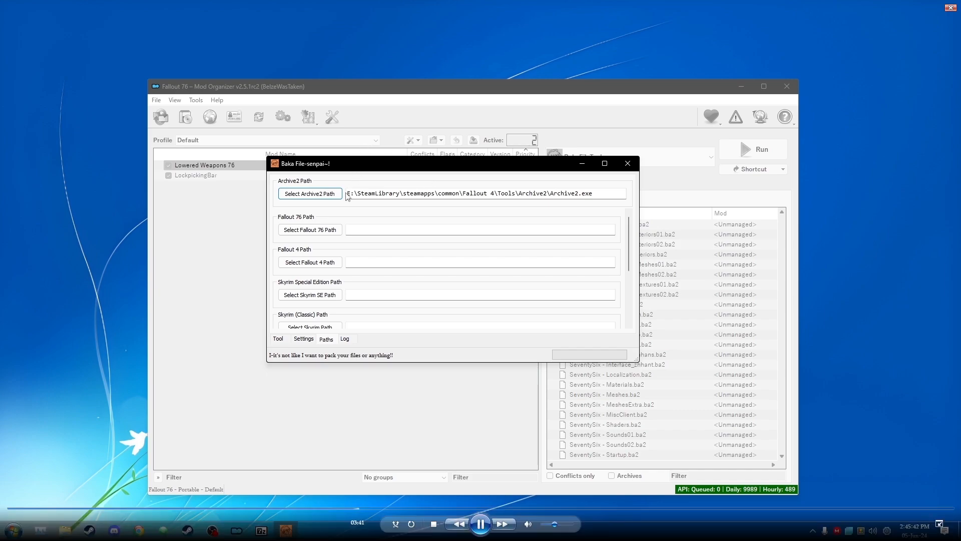
{"action": "left_click_drag", "start_coordinate": [350, 190], "coordinate": [445, 195]}
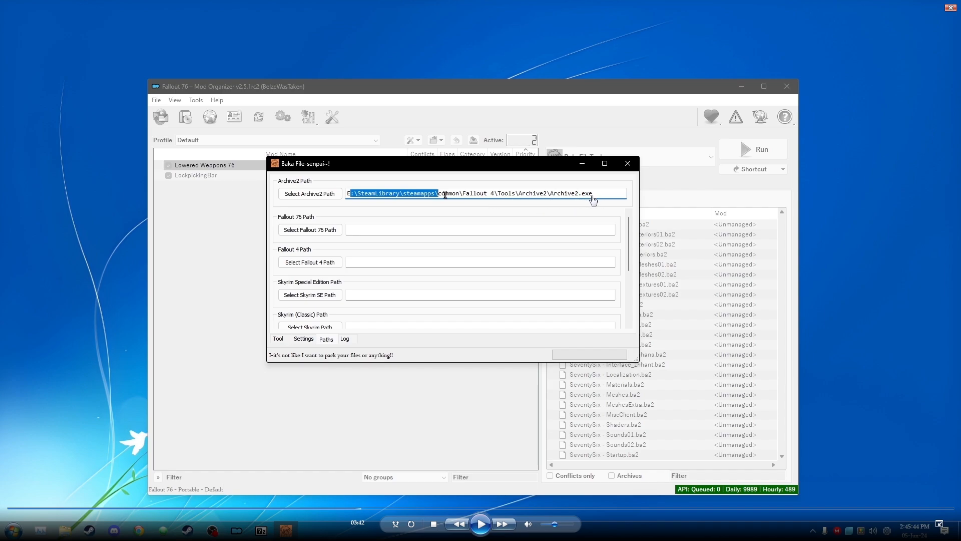
{"action": "left_click", "coordinate": [391, 212]}
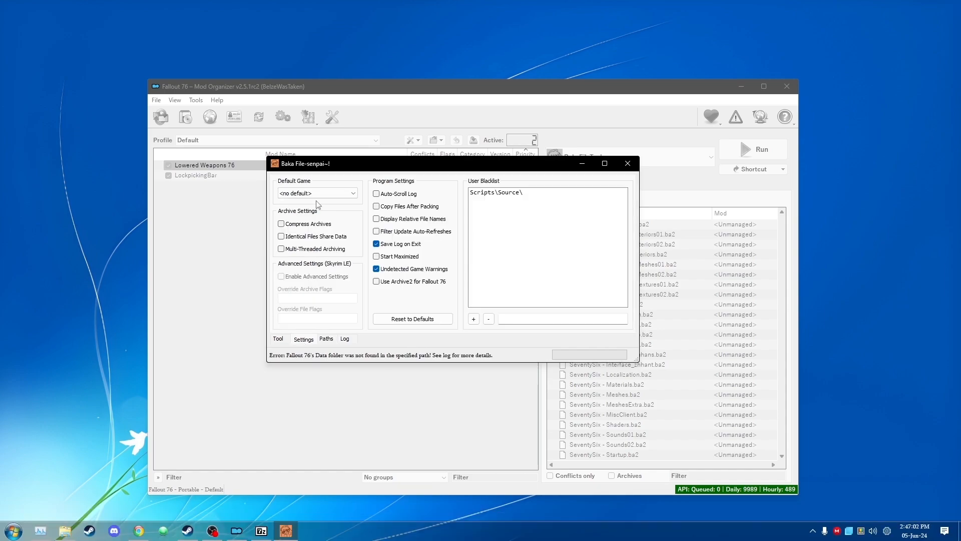
Step: Set Fallout 76 as the default game and select it as the game mode
{"action": "left_click", "coordinate": [327, 192]}
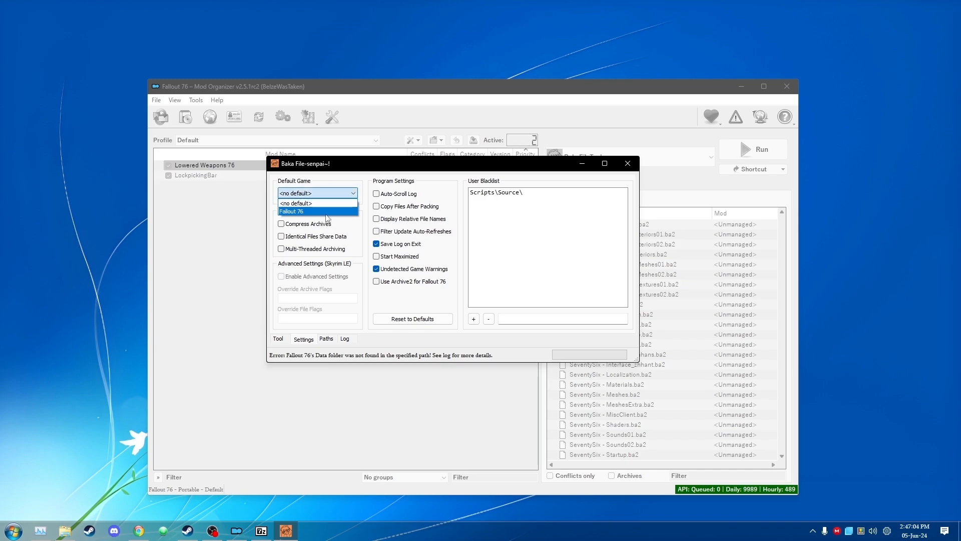
{"action": "left_click", "coordinate": [327, 211]}
{"action": "left_click", "coordinate": [284, 341]}
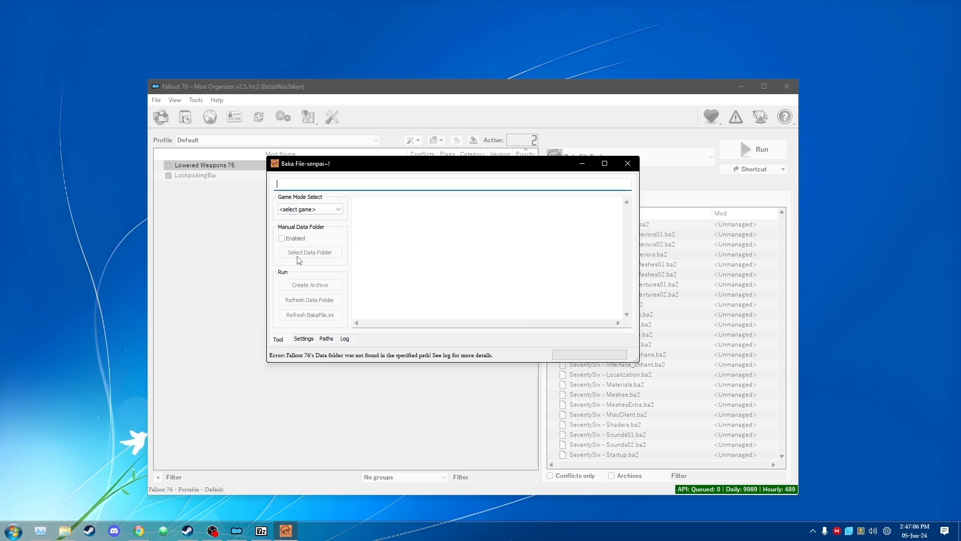
{"action": "left_click", "coordinate": [319, 208]}
{"action": "left_click", "coordinate": [320, 229]}
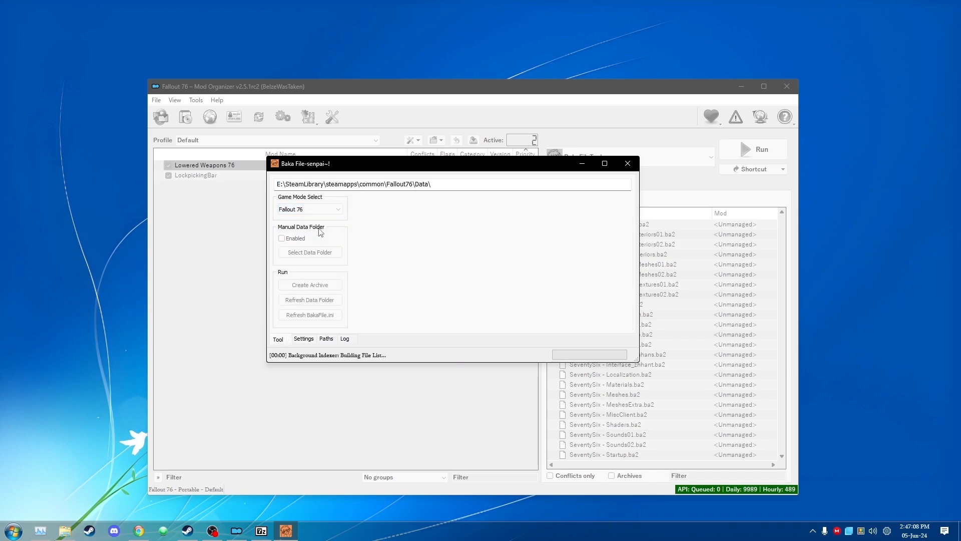
Step: Create an empty mod named Baka Output in Mod Organizer's mod list
{"action": "right_click", "coordinate": [246, 212]}
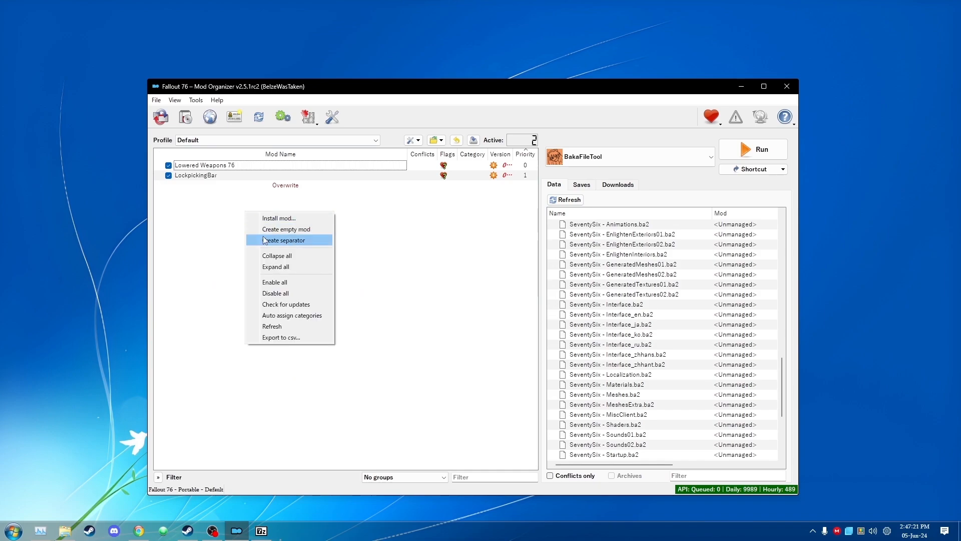
{"action": "left_click", "coordinate": [274, 231]}
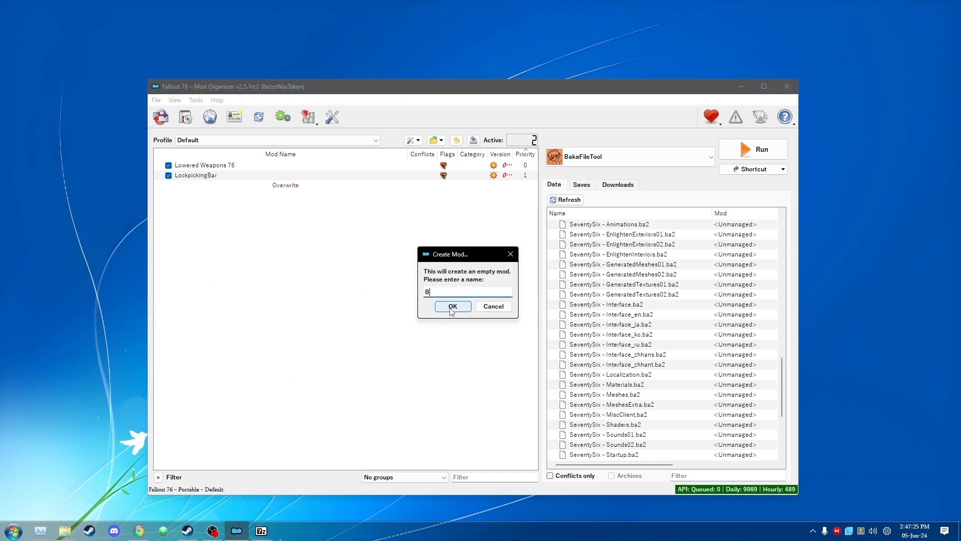
{"action": "type", "text": "Our"}
{"action": "left_click", "coordinate": [451, 308]}
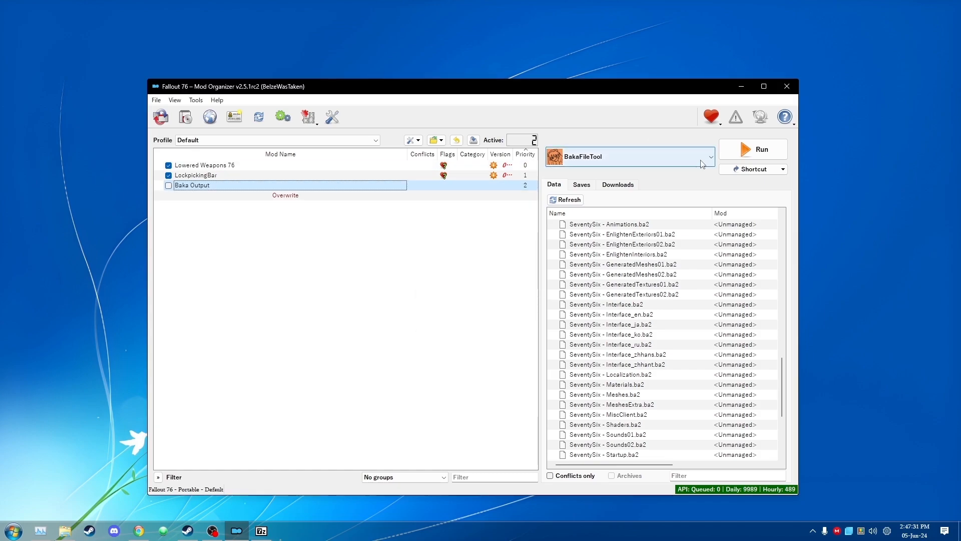
Step: Configure the BakaFileTool executable to create files in the Baka Output mod instead of Overwrite, and enable that mod
{"action": "left_click", "coordinate": [681, 157]}
{"action": "left_click", "coordinate": [621, 174]}
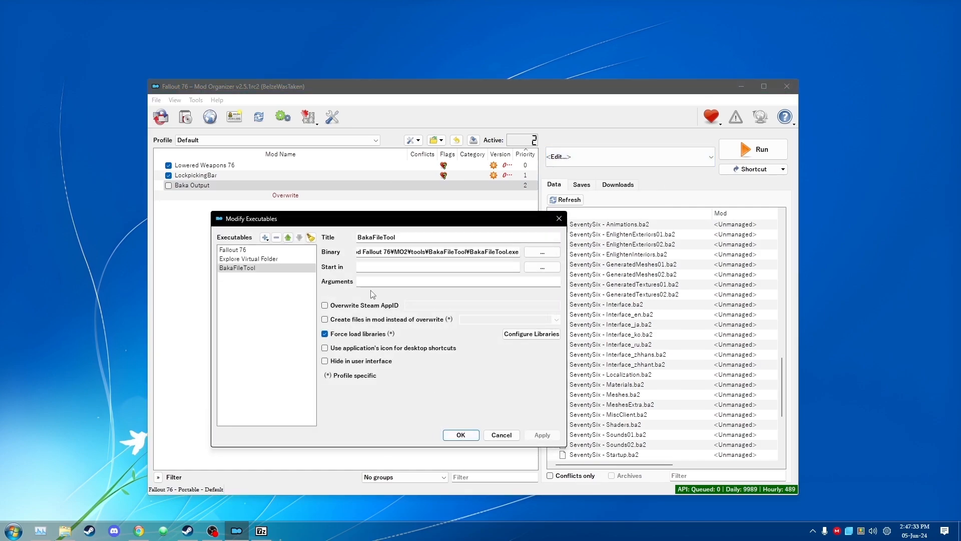
{"action": "left_click_drag", "start_coordinate": [394, 228], "coordinate": [432, 225]}
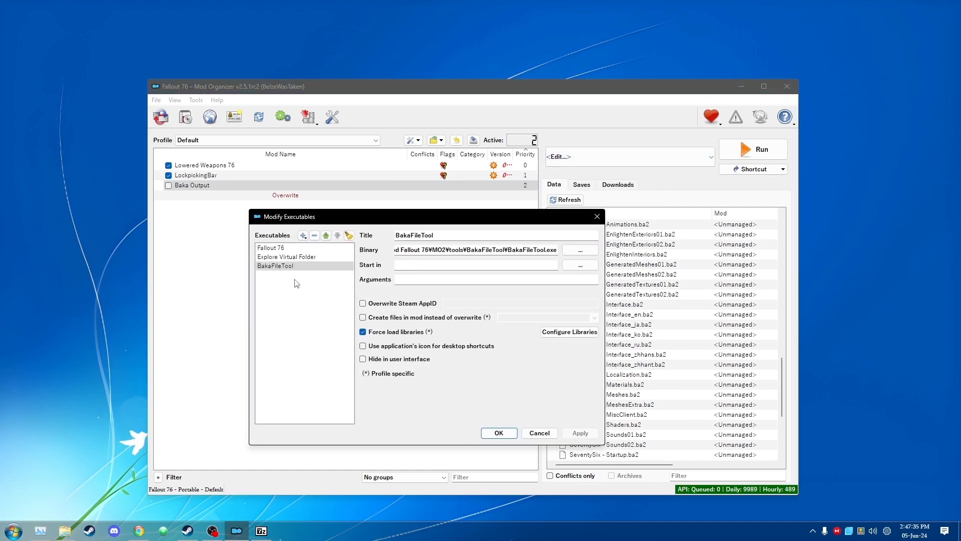
{"action": "left_click", "coordinate": [364, 317]}
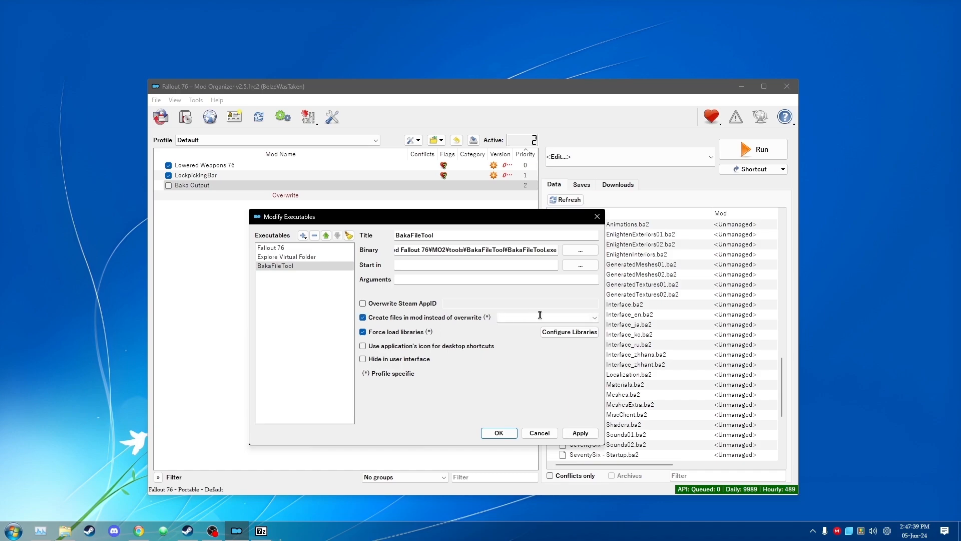
{"action": "left_click", "coordinate": [593, 318]}
{"action": "left_click", "coordinate": [561, 328]}
{"action": "left_click_drag", "start_coordinate": [443, 235], "coordinate": [393, 235]}
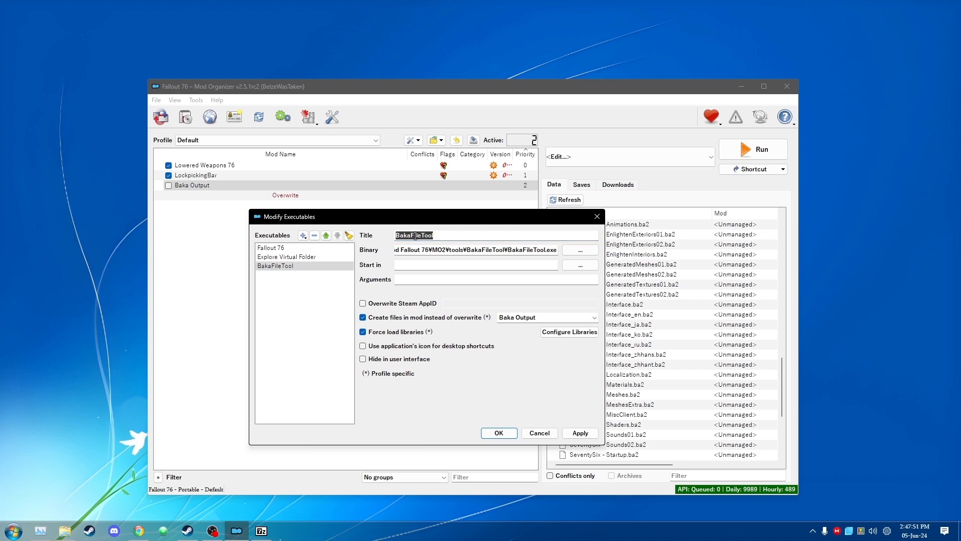
{"action": "left_click_drag", "start_coordinate": [536, 318], "coordinate": [497, 310]}
{"action": "left_click", "coordinate": [539, 317]}
{"action": "left_click_drag", "start_coordinate": [438, 235], "coordinate": [391, 236]}
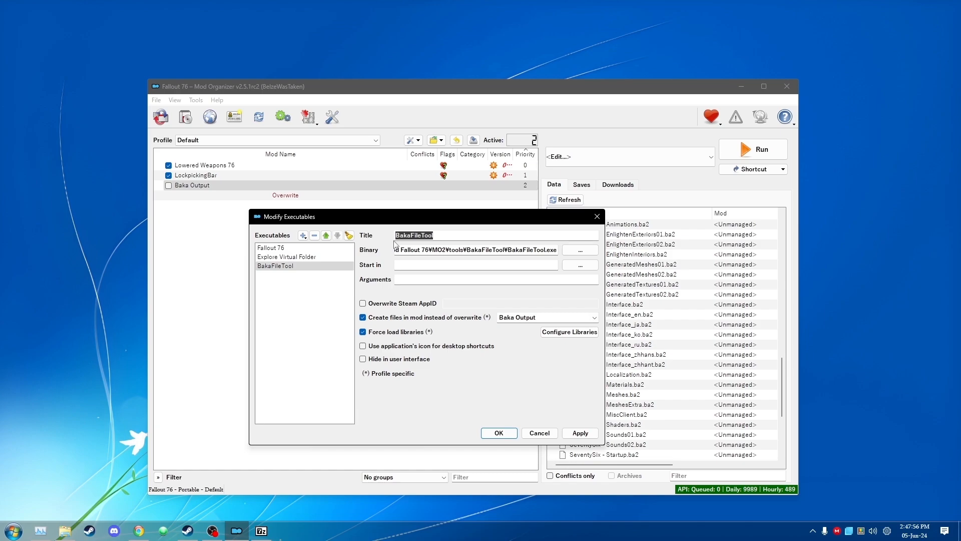
{"action": "left_click", "coordinate": [581, 432]}
{"action": "left_click", "coordinate": [498, 432]}
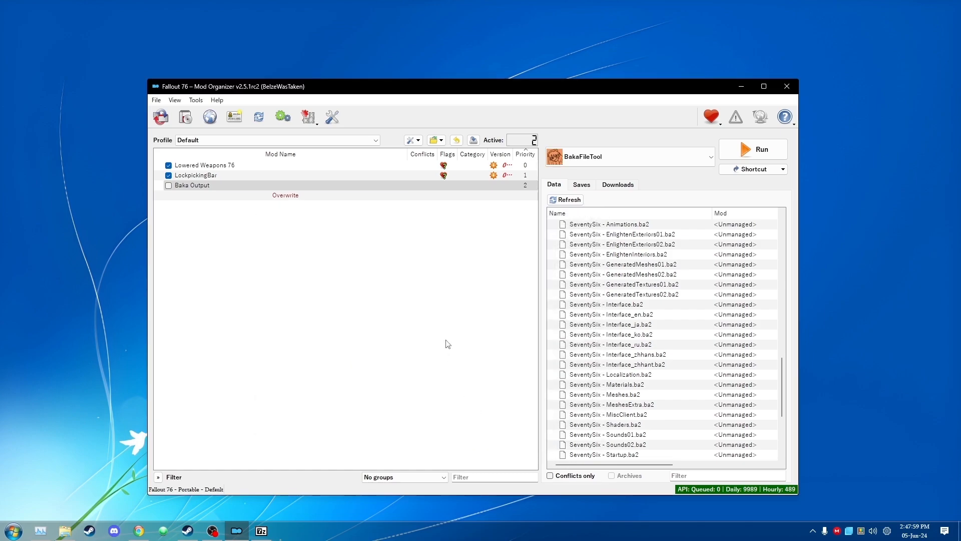
{"action": "left_click", "coordinate": [168, 185]}
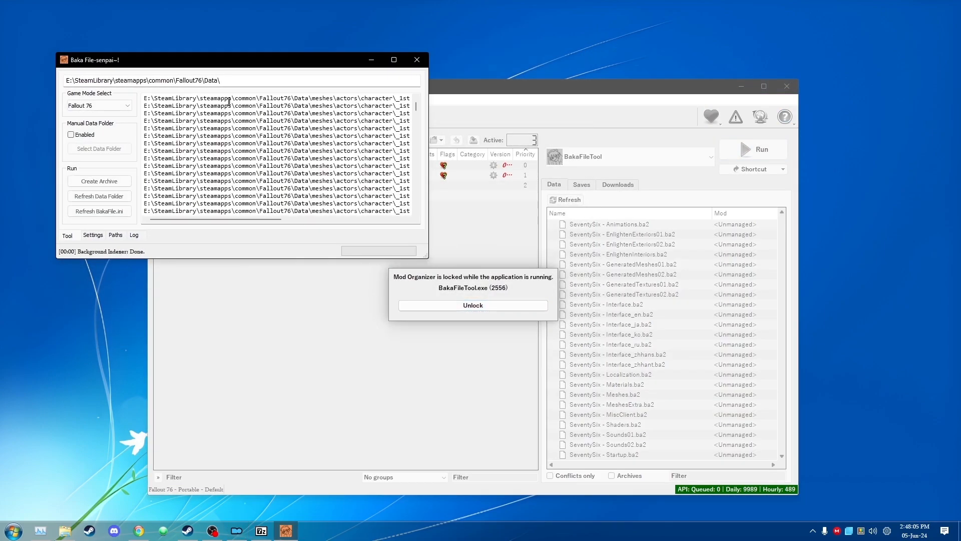
Step: Refresh the data folder contents in BakaFileTool and create the archive from the Fallout 76 loose files
{"action": "left_click_drag", "start_coordinate": [233, 65], "coordinate": [440, 141]}
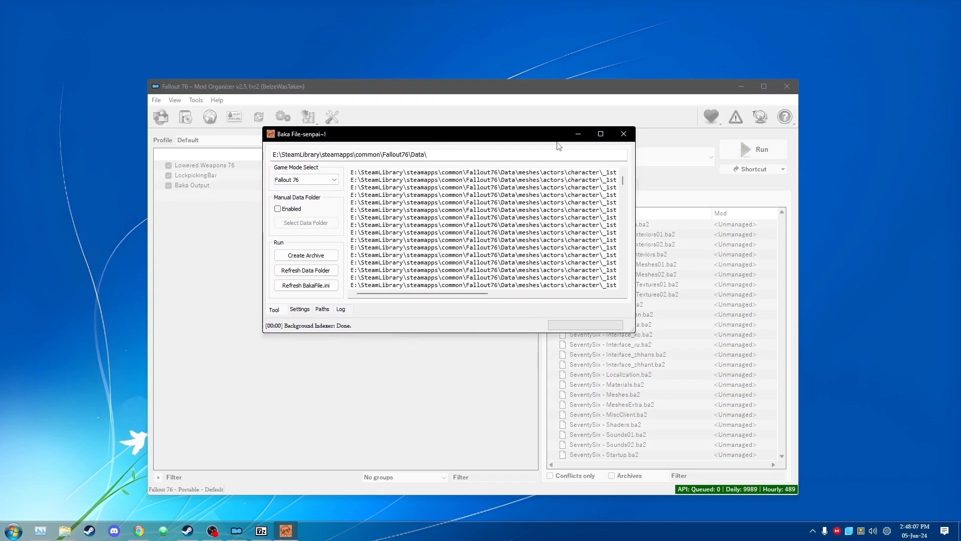
{"action": "left_click", "coordinate": [600, 134]}
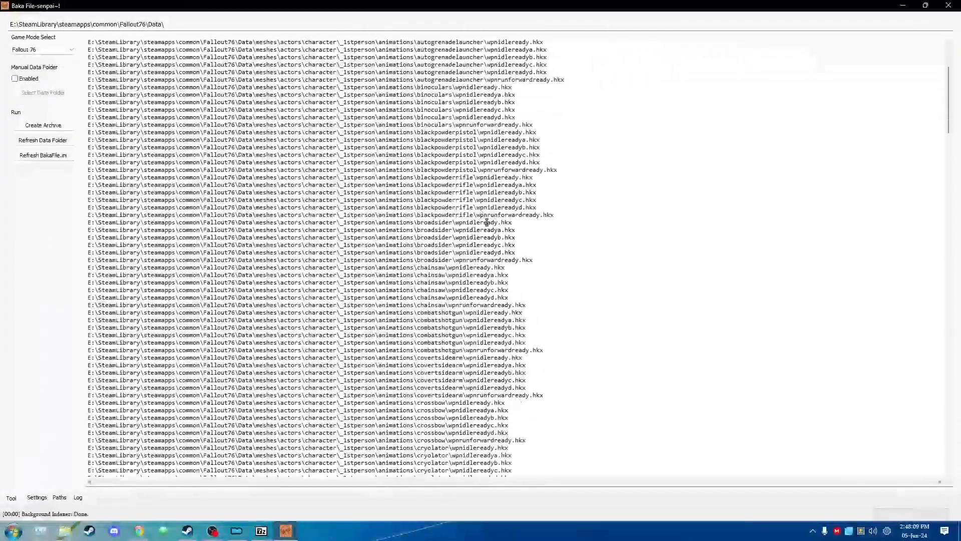
{"action": "left_click_drag", "start_coordinate": [526, 4], "coordinate": [401, 151]}
{"action": "left_click", "coordinate": [267, 286]}
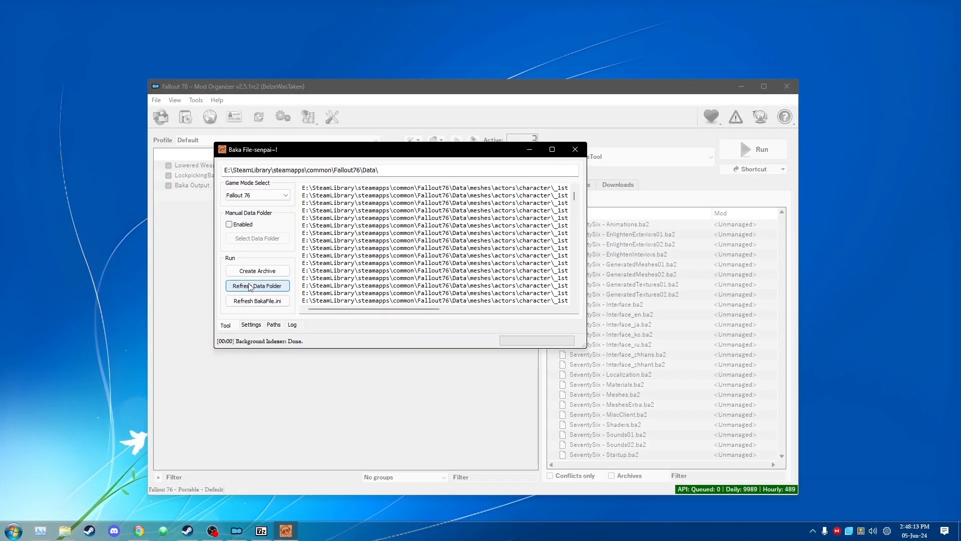
{"action": "left_click", "coordinate": [256, 271]}
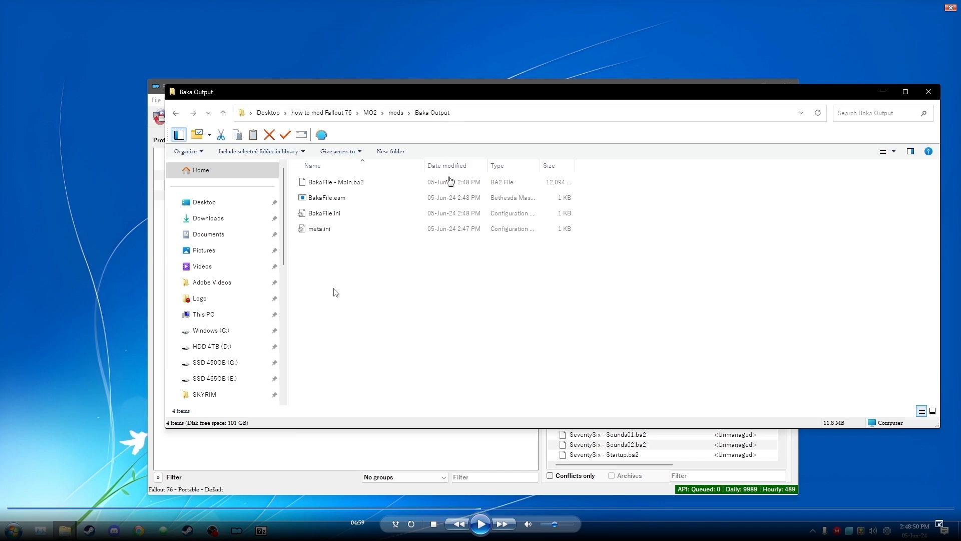
{"action": "left_click", "coordinate": [480, 524]}
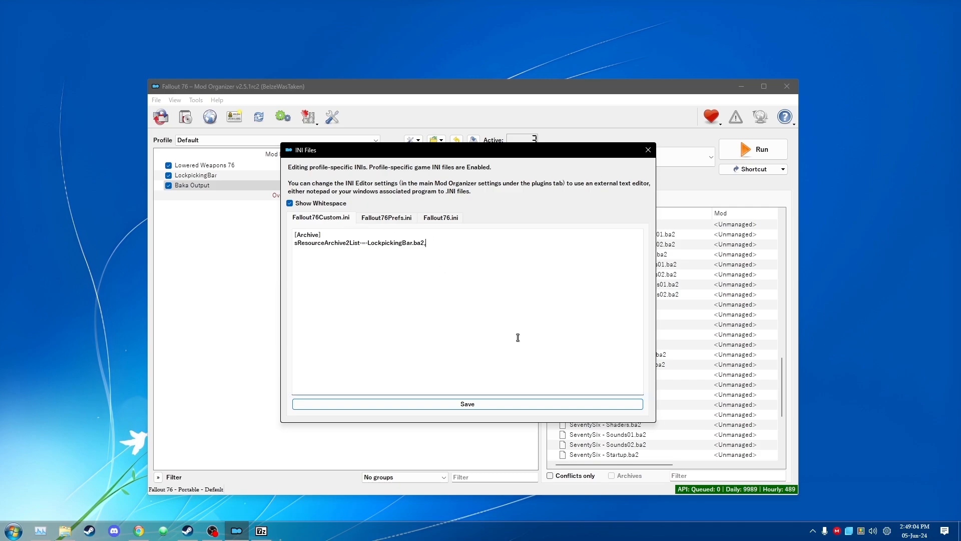
Step: Append BakaFile - Main.ba2 to sResourceArchive2List in Fallout76Custom.ini, save the file and close the INI editor
{"action": "type", "text": "BakaFile - Main.ba2"}
{"action": "left_click", "coordinate": [489, 404]}
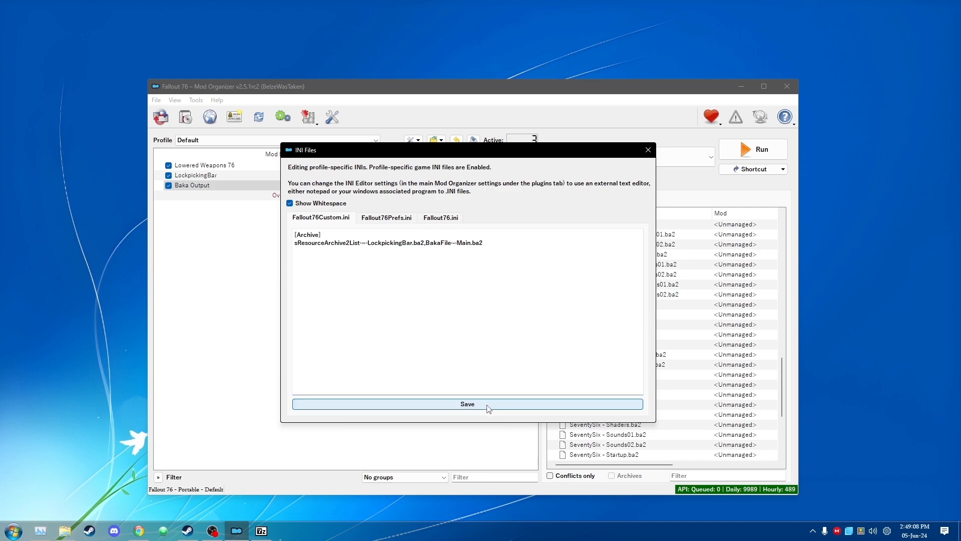
{"action": "left_click", "coordinate": [648, 150]}
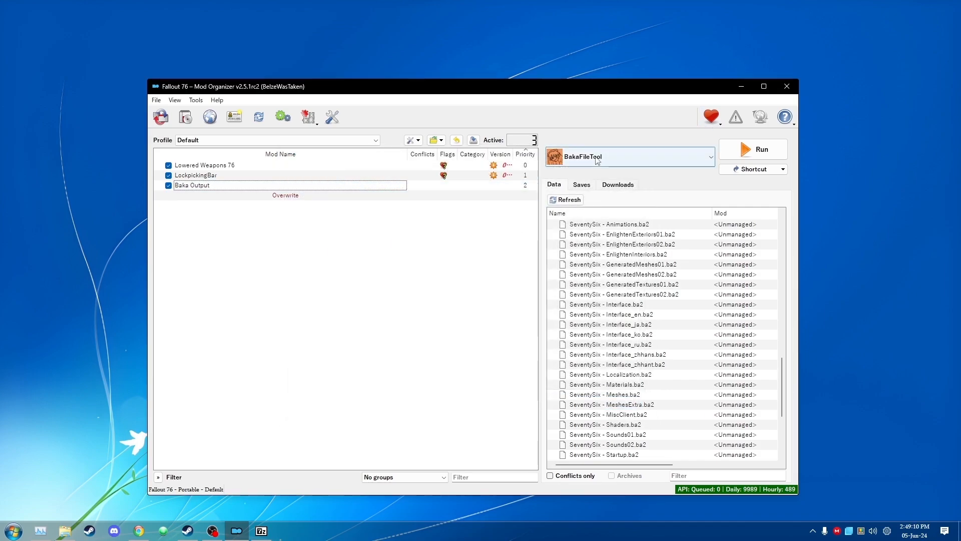
Step: Choose Fallout 76 as the executable in Mod Organizer and launch it
{"action": "left_click", "coordinate": [601, 156]}
{"action": "left_click", "coordinate": [580, 193]}
{"action": "left_click", "coordinate": [753, 149]}
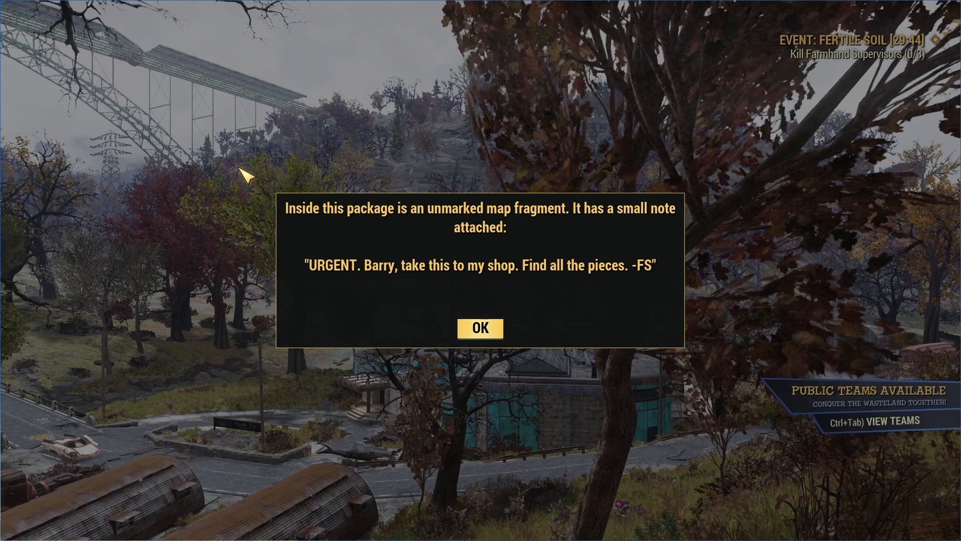
{"action": "key", "text": "Return"}
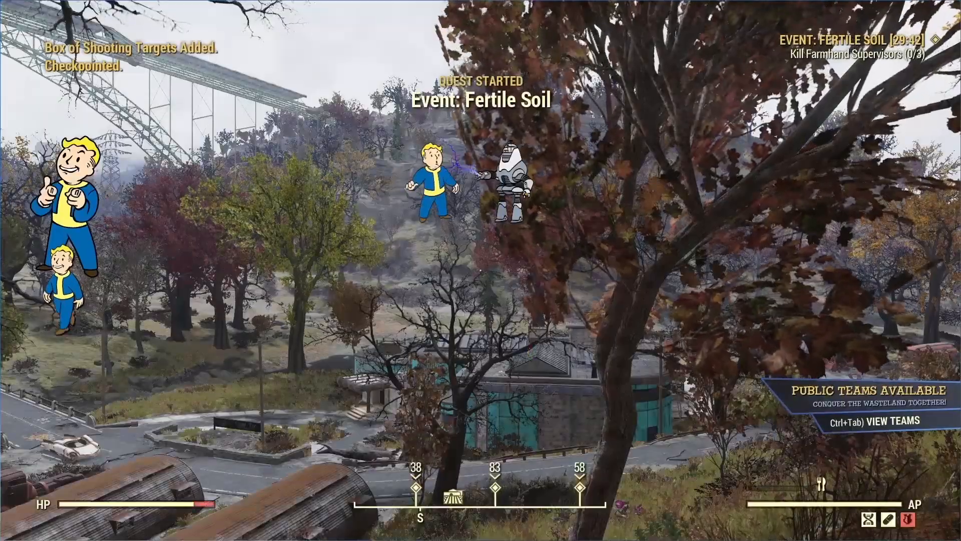
{"action": "key", "text": "r"}
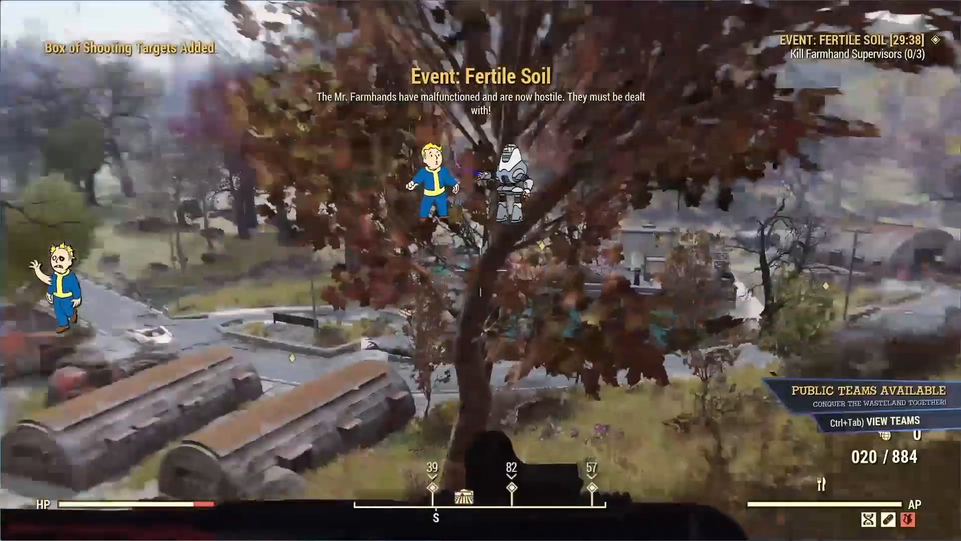
{"action": "key", "text": "w"}
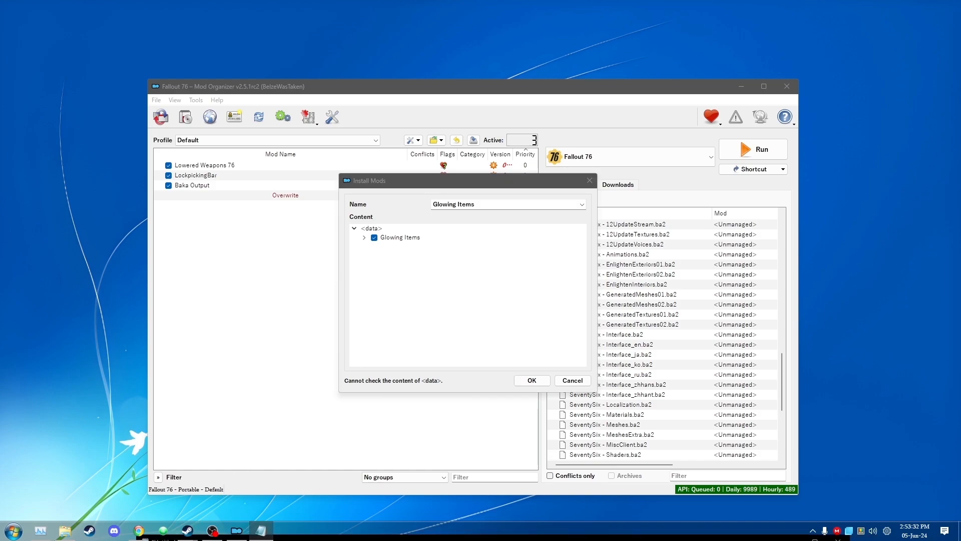
Step: Bring the Notepad note for The Fixer into view and examine its list of required crafting materials
{"action": "left_click_drag", "start_coordinate": [456, 537], "coordinate": [486, 176]}
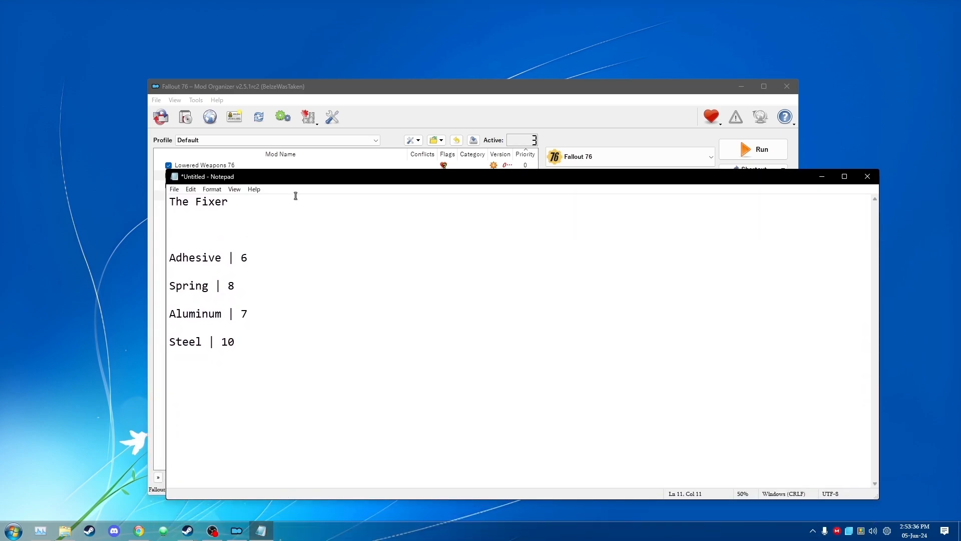
{"action": "left_click_drag", "start_coordinate": [294, 173], "coordinate": [475, 139]}
{"action": "left_click_drag", "start_coordinate": [428, 224], "coordinate": [350, 209]}
{"action": "left_click_drag", "start_coordinate": [426, 255], "coordinate": [334, 245]}
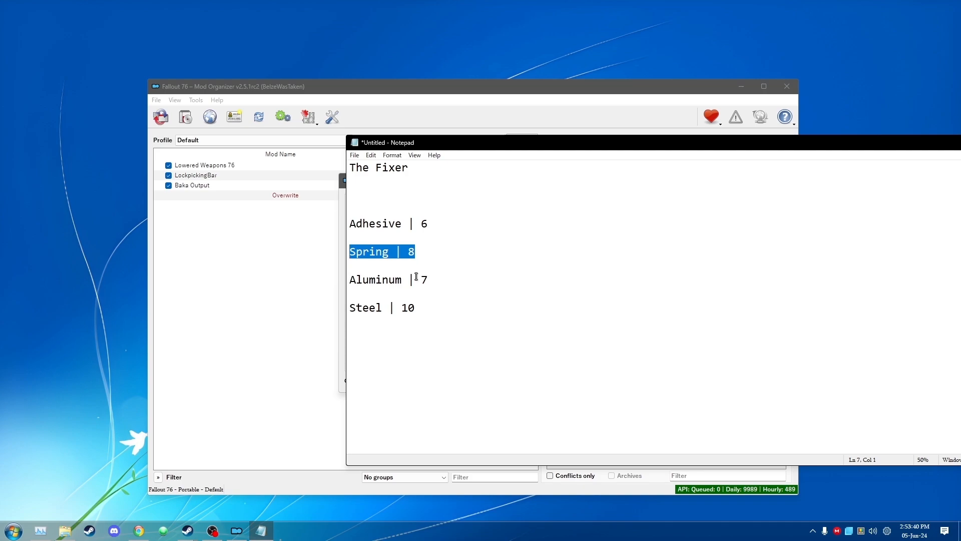
{"action": "left_click_drag", "start_coordinate": [422, 280], "coordinate": [351, 281]}
{"action": "left_click_drag", "start_coordinate": [427, 308], "coordinate": [310, 309]}
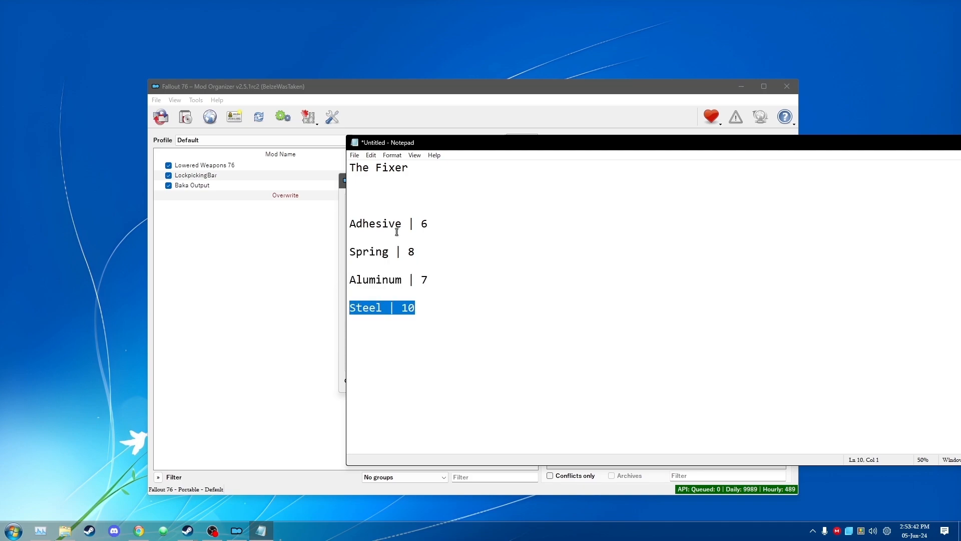
{"action": "left_click_drag", "start_coordinate": [484, 149], "coordinate": [701, 136]}
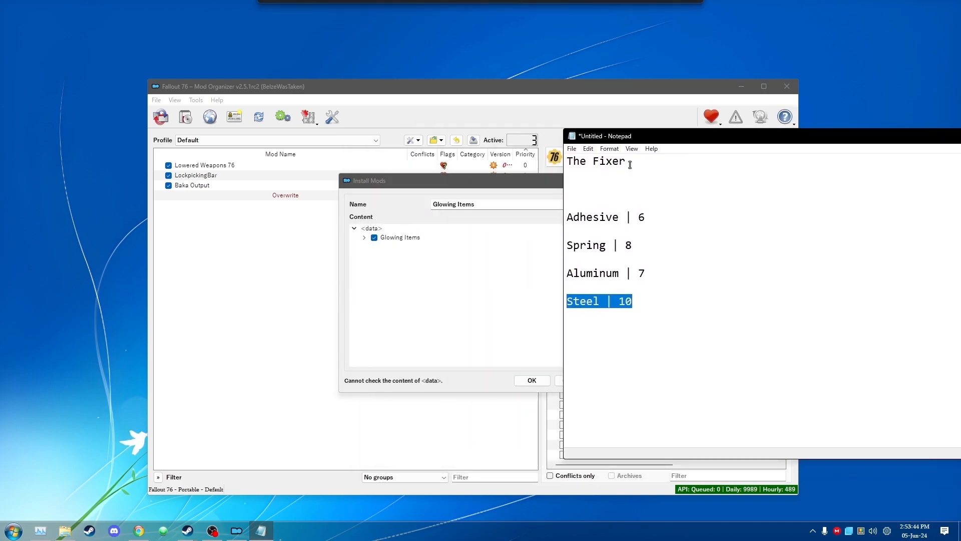
Step: Arrange the Install Mods dialog over the mod list with the Notepad materials list beside it
{"action": "left_click", "coordinate": [517, 178]}
{"action": "left_click_drag", "start_coordinate": [524, 183], "coordinate": [389, 160]}
{"action": "left_click", "coordinate": [542, 88]}
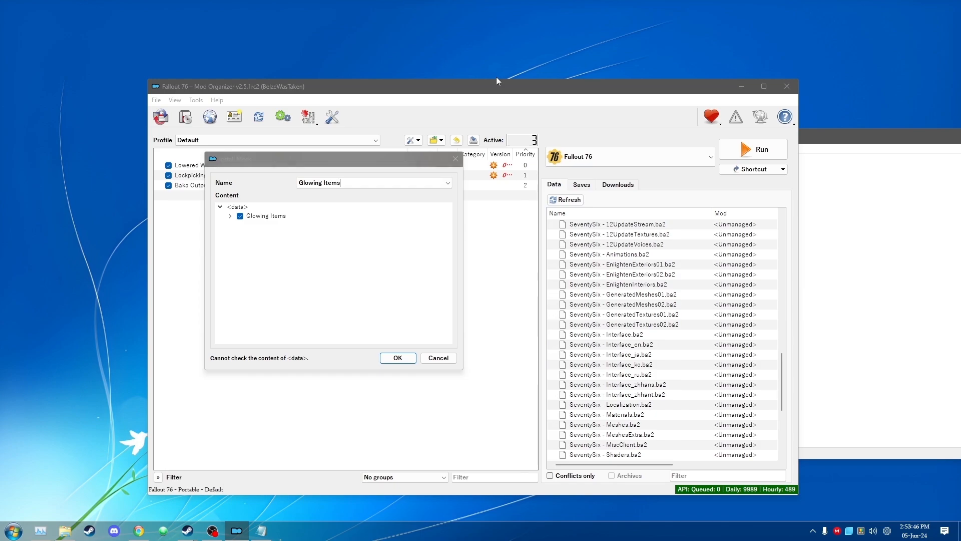
{"action": "left_click_drag", "start_coordinate": [807, 142], "coordinate": [693, 132]}
{"action": "left_click", "coordinate": [321, 264]}
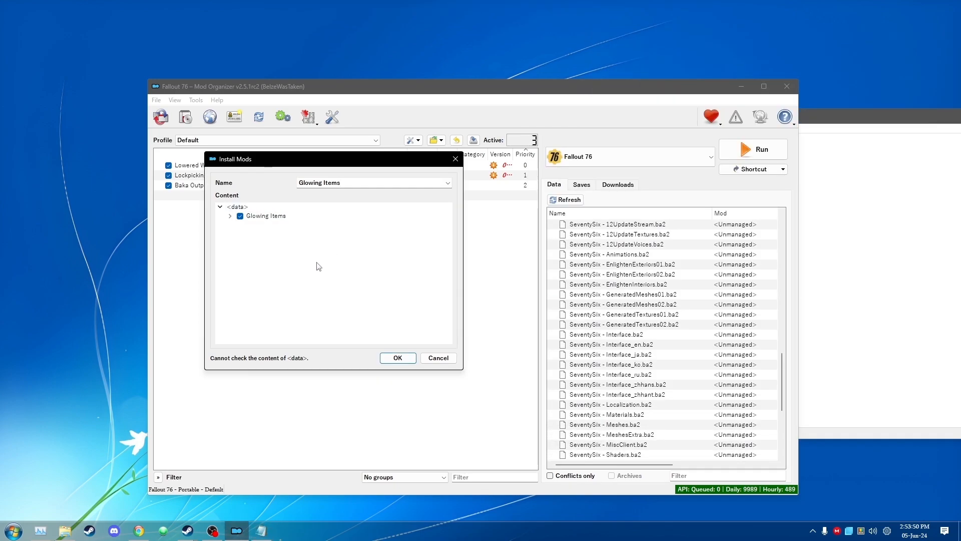
{"action": "left_click", "coordinate": [837, 111]}
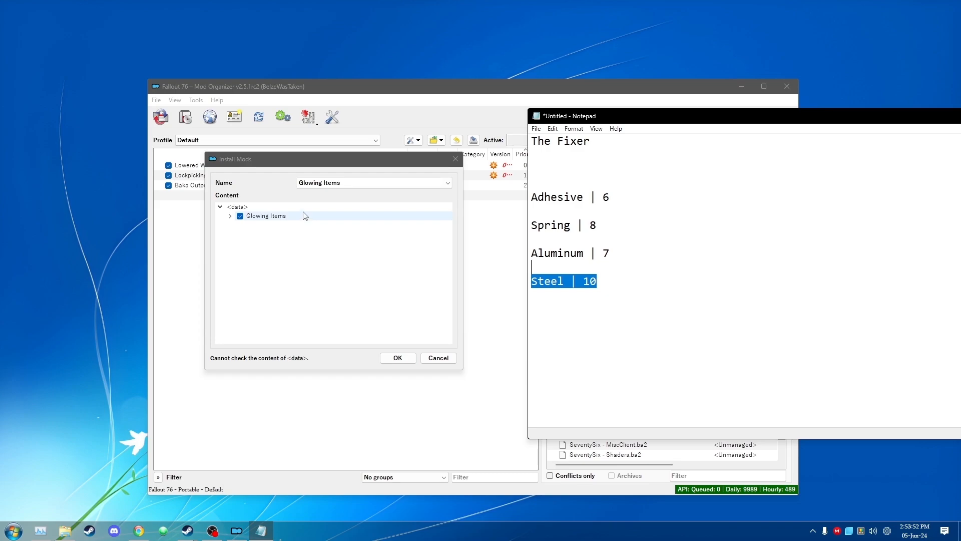
Step: Exclude all Glowing Items folders from the install except Glowing Aluminum, Glowing Adhesive and Glowing Springs
{"action": "double_click", "coordinate": [237, 220]}
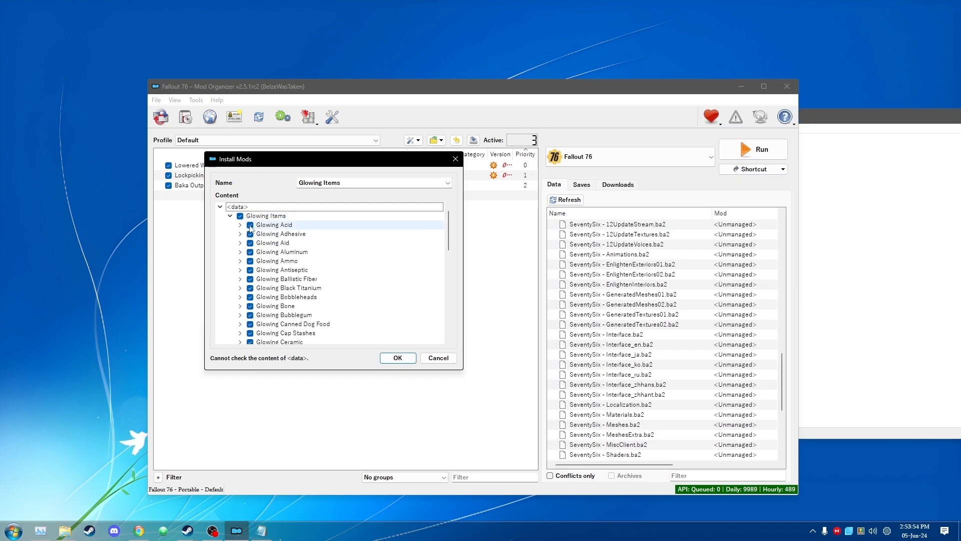
{"action": "left_click", "coordinate": [240, 216]}
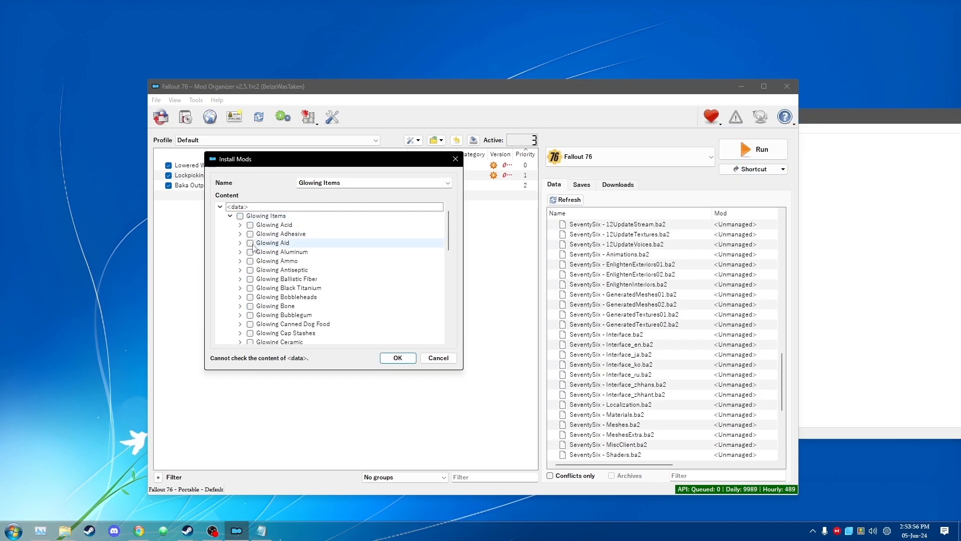
{"action": "left_click", "coordinate": [250, 252]}
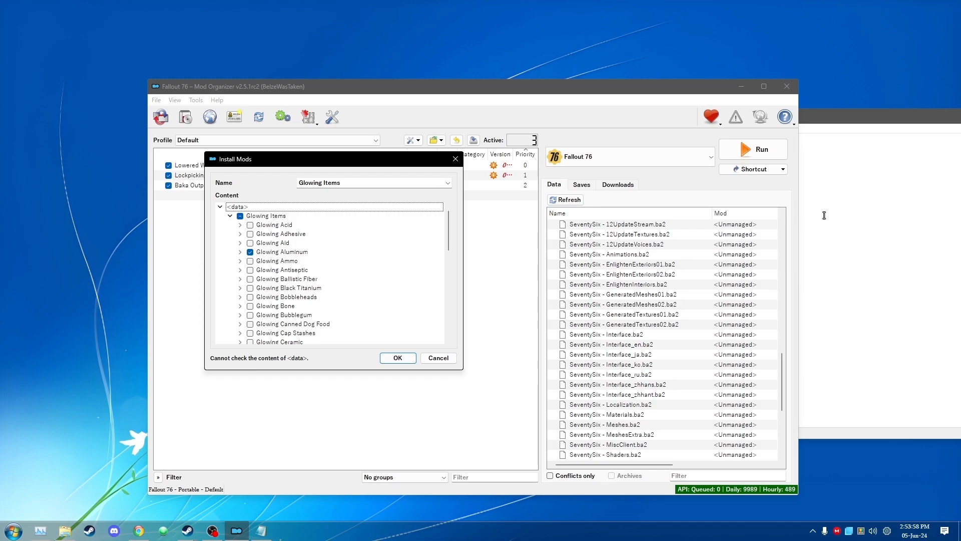
{"action": "left_click", "coordinate": [848, 209]}
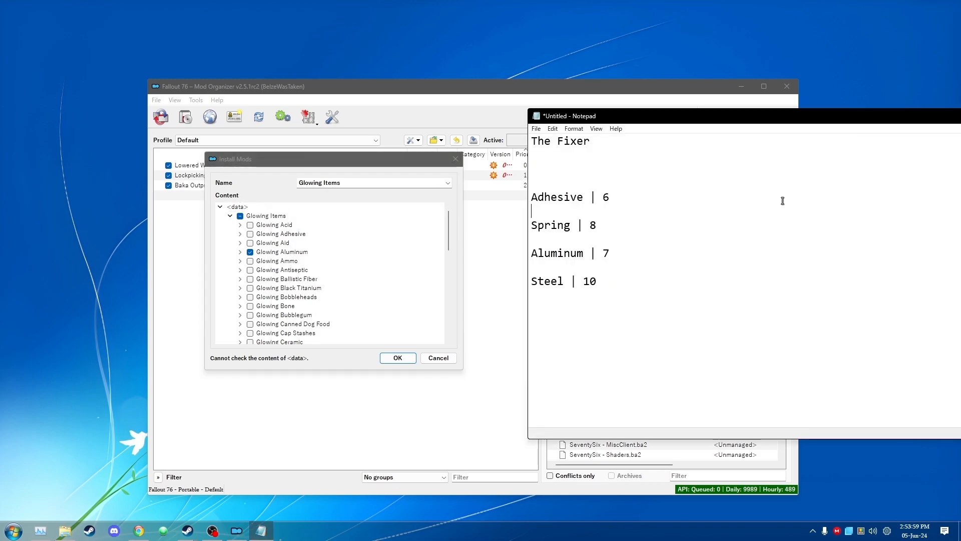
{"action": "left_click", "coordinate": [249, 238]}
{"action": "scroll", "coordinate": [253, 245], "scroll_direction": "down", "scroll_amount": 3}
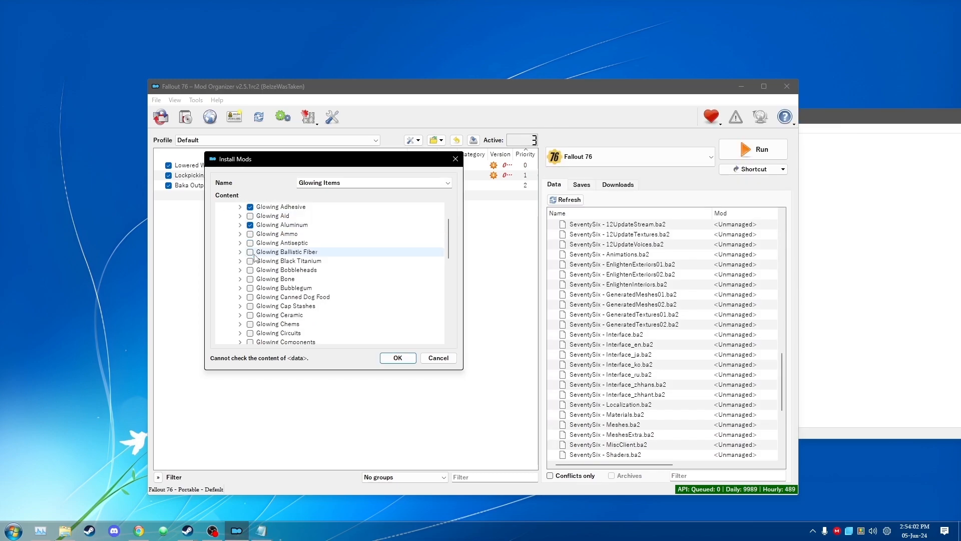
{"action": "scroll", "coordinate": [259, 271], "scroll_direction": "down", "scroll_amount": 10}
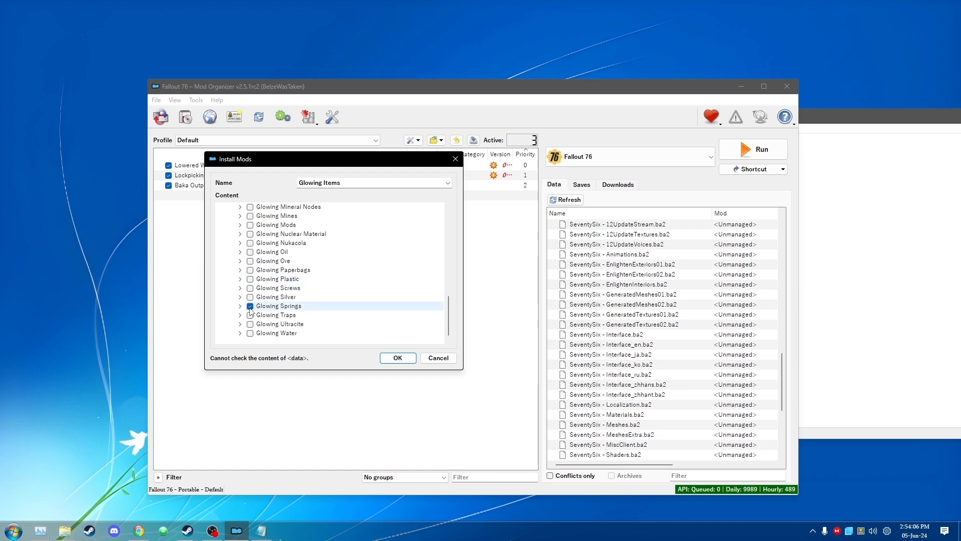
Step: Move the Materials folder and Glowing Adhesive - White.ba2 from Glowing Adhesive's White folder to the <data> root
{"action": "scroll", "coordinate": [250, 316], "scroll_direction": "up", "scroll_amount": 5}
{"action": "scroll", "coordinate": [233, 292], "scroll_direction": "up", "scroll_amount": 6}
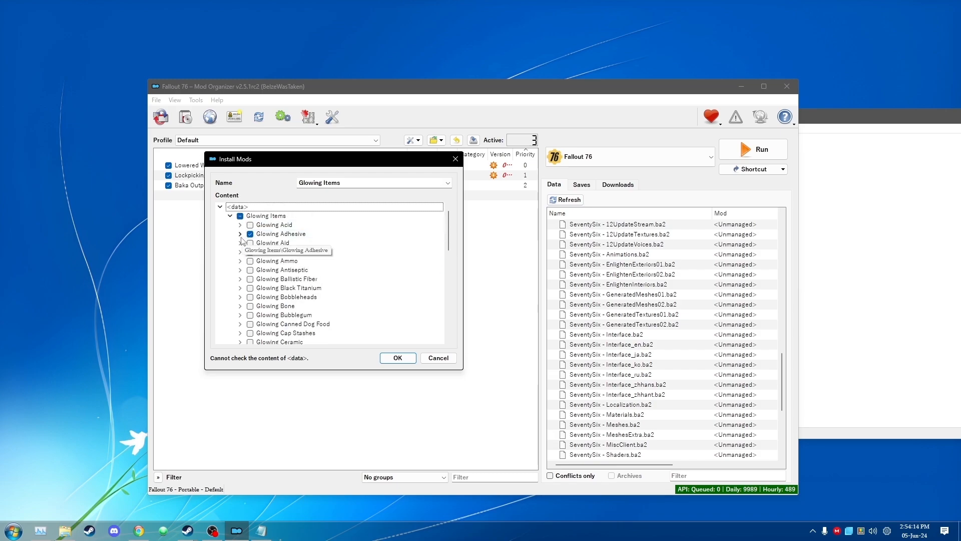
{"action": "left_click", "coordinate": [240, 234]}
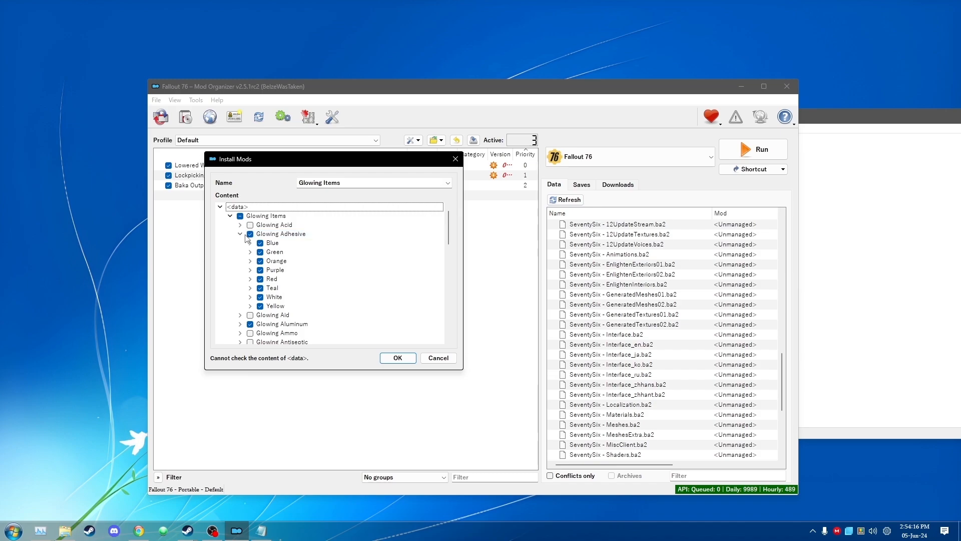
{"action": "scroll", "coordinate": [240, 316], "scroll_direction": "down", "scroll_amount": 5}
{"action": "scroll", "coordinate": [235, 283], "scroll_direction": "up", "scroll_amount": 5}
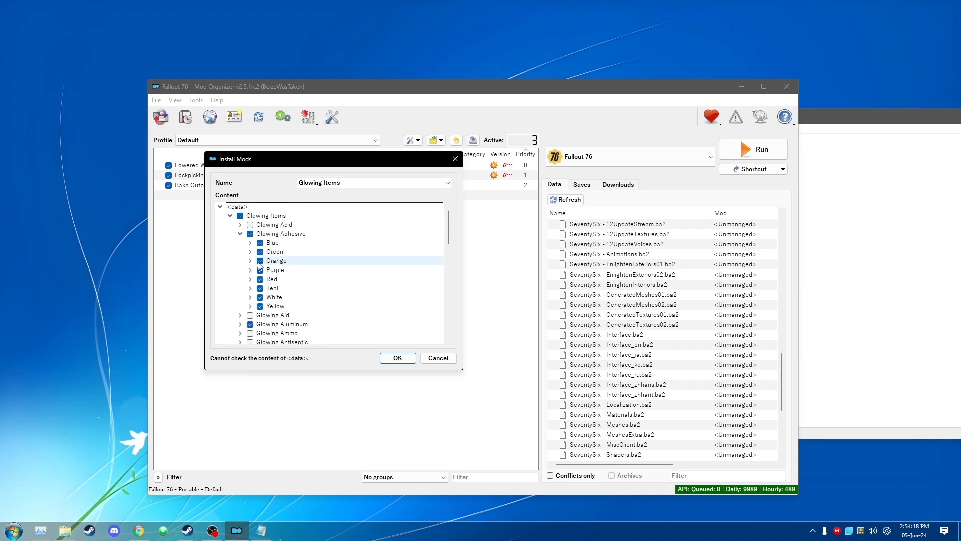
{"action": "left_click", "coordinate": [250, 297]}
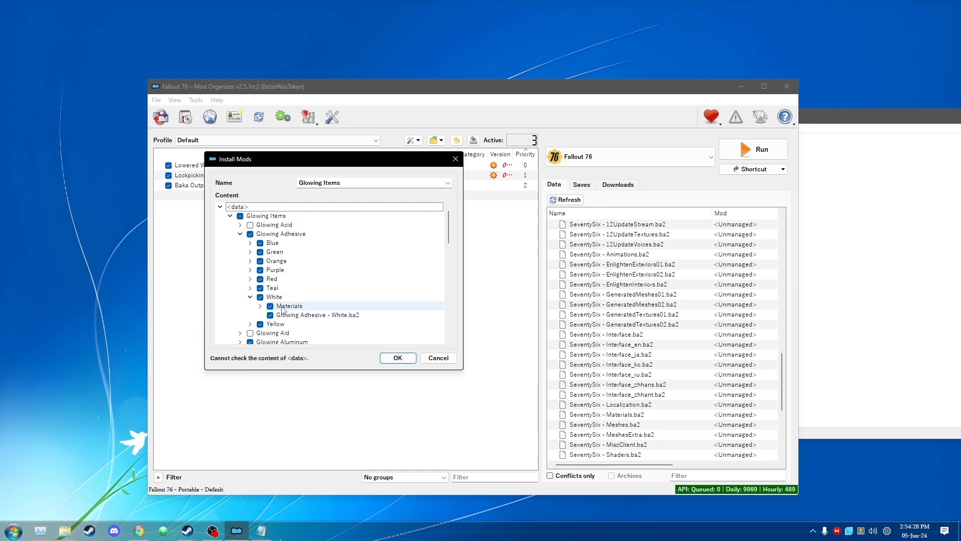
{"action": "left_click", "coordinate": [301, 307]}
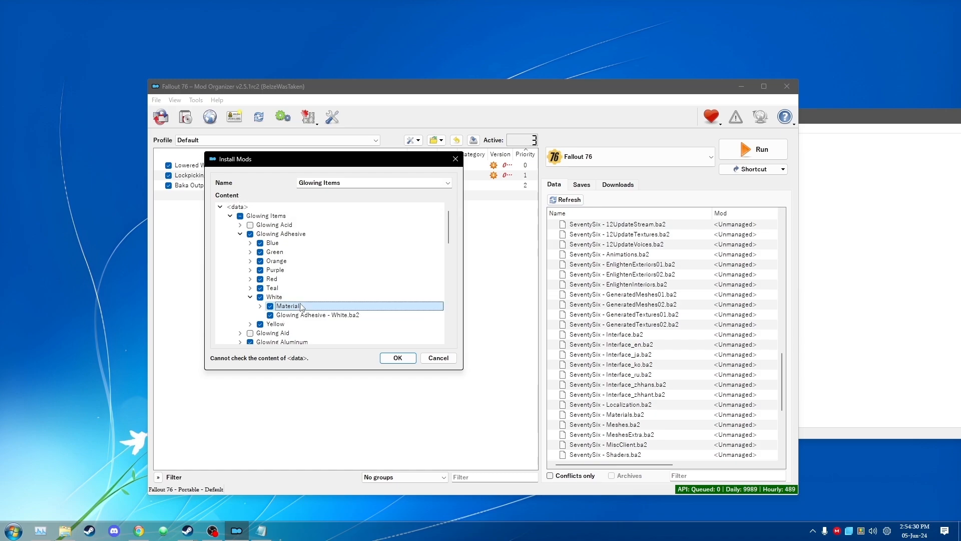
{"action": "left_click", "coordinate": [325, 316]}
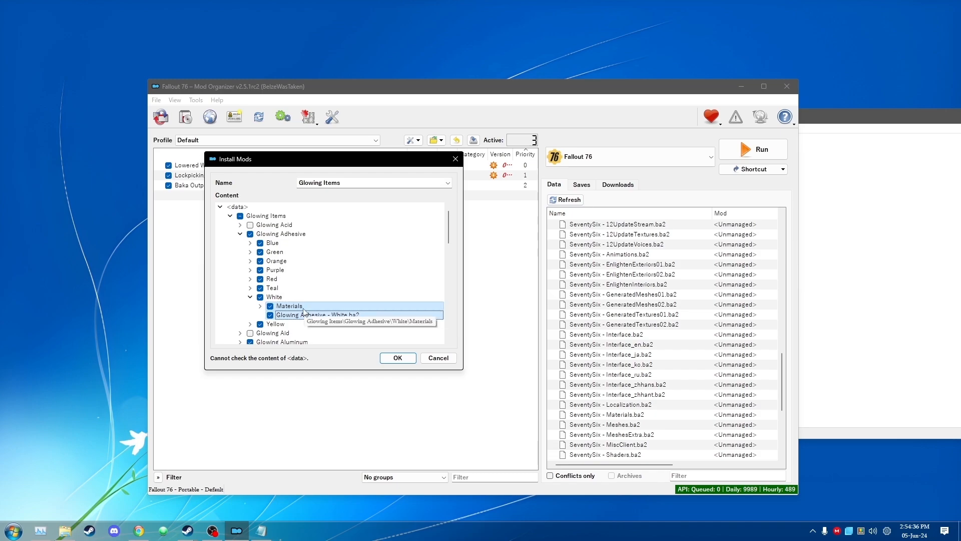
{"action": "left_click_drag", "start_coordinate": [304, 307], "coordinate": [291, 205]}
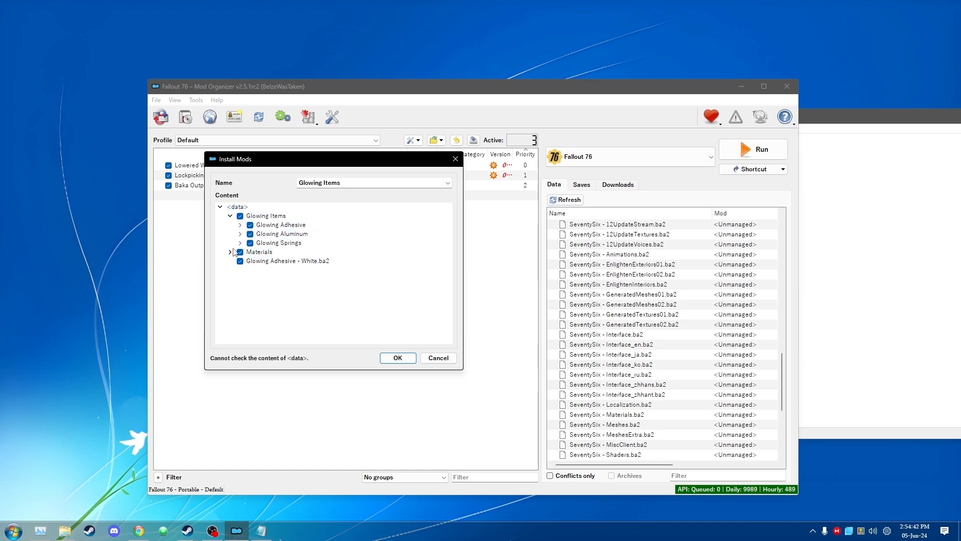
Step: Check the remaining color folders under Glowing Adhesive and exclude the whole Glowing Adhesive folder from the install
{"action": "left_click", "coordinate": [239, 225]}
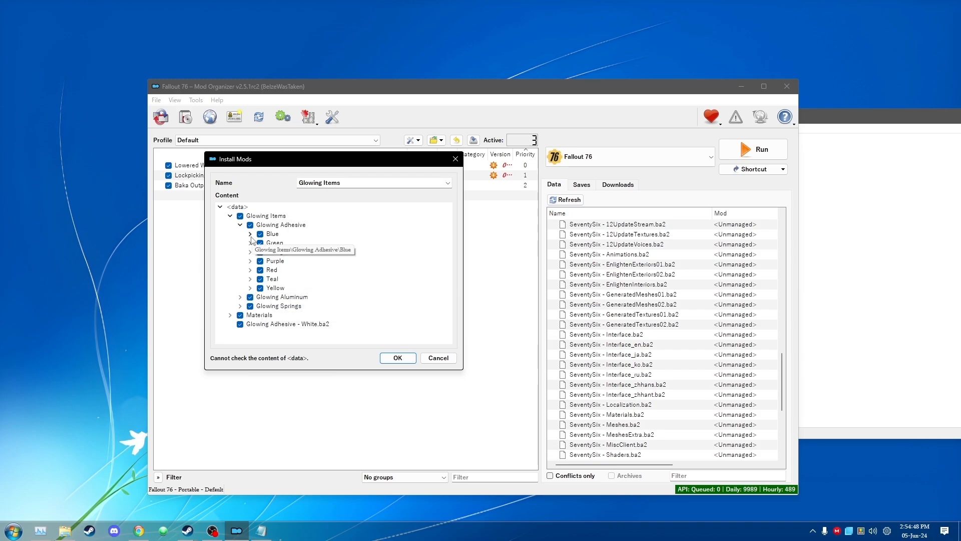
{"action": "left_click", "coordinate": [239, 225]}
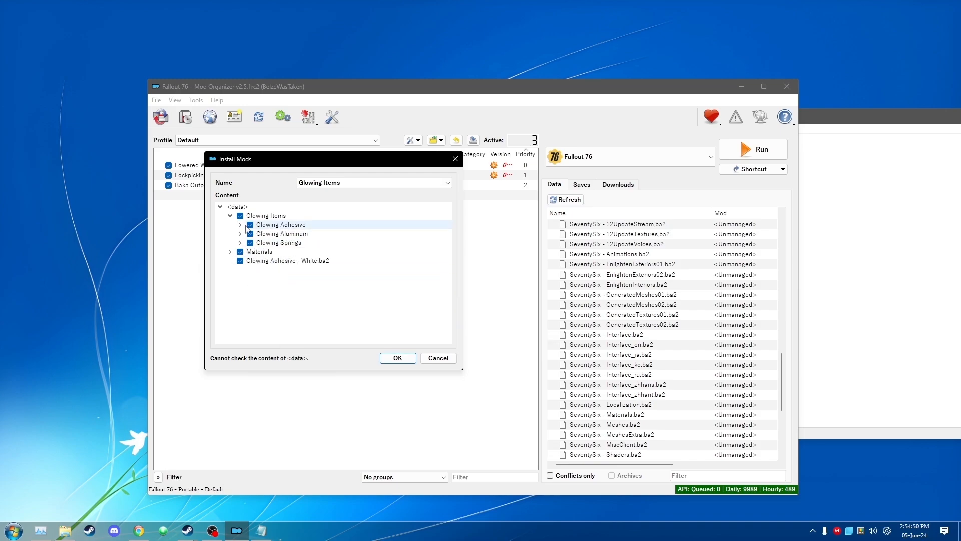
{"action": "left_click", "coordinate": [250, 224]}
Step: Move Materials and Glowing Aluminum - White.ba2 from Glowing Aluminum's White folder to the <data> root, and exclude the Glowing Aluminum folder
{"action": "left_click", "coordinate": [239, 234]}
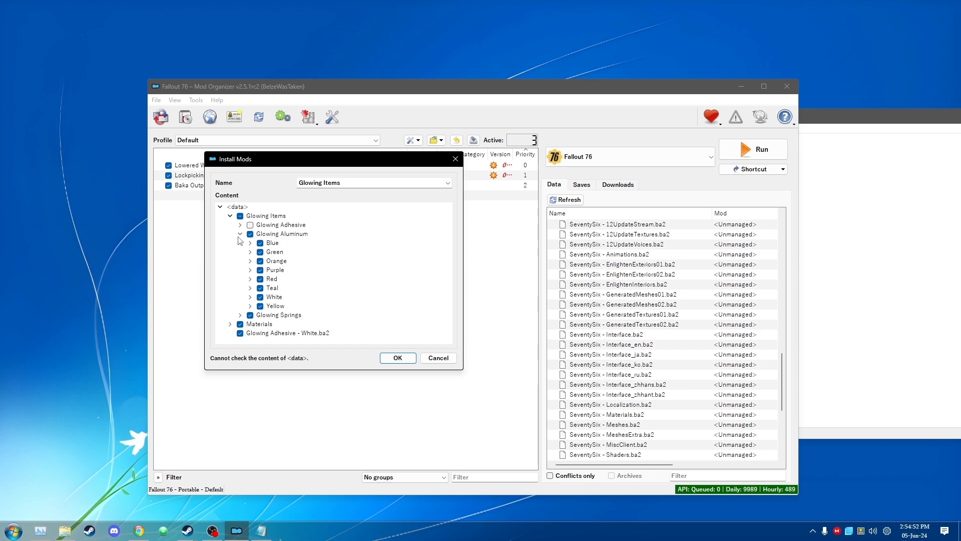
{"action": "left_click", "coordinate": [250, 296]}
{"action": "left_click", "coordinate": [288, 306]}
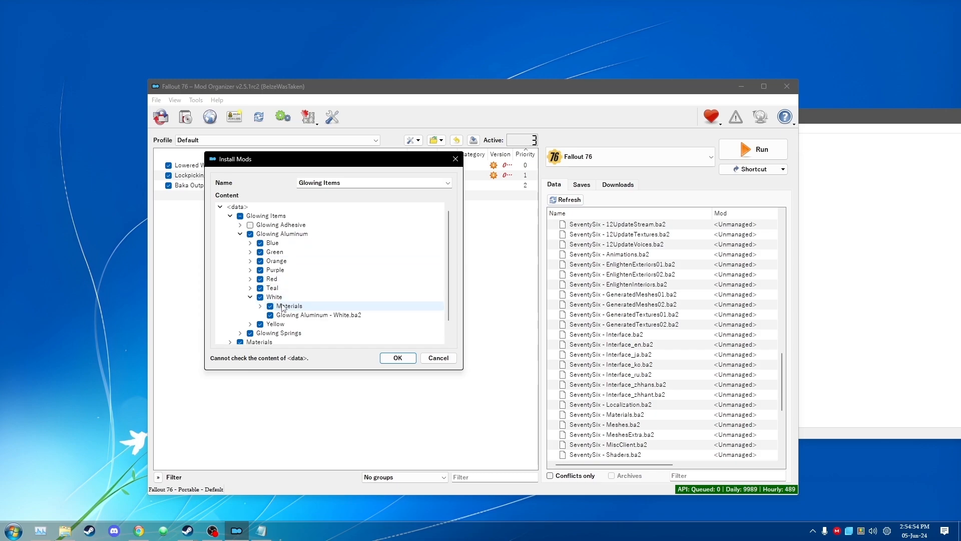
{"action": "left_click", "coordinate": [296, 315], "text": "shift"}
{"action": "left_click_drag", "start_coordinate": [297, 315], "coordinate": [279, 207]}
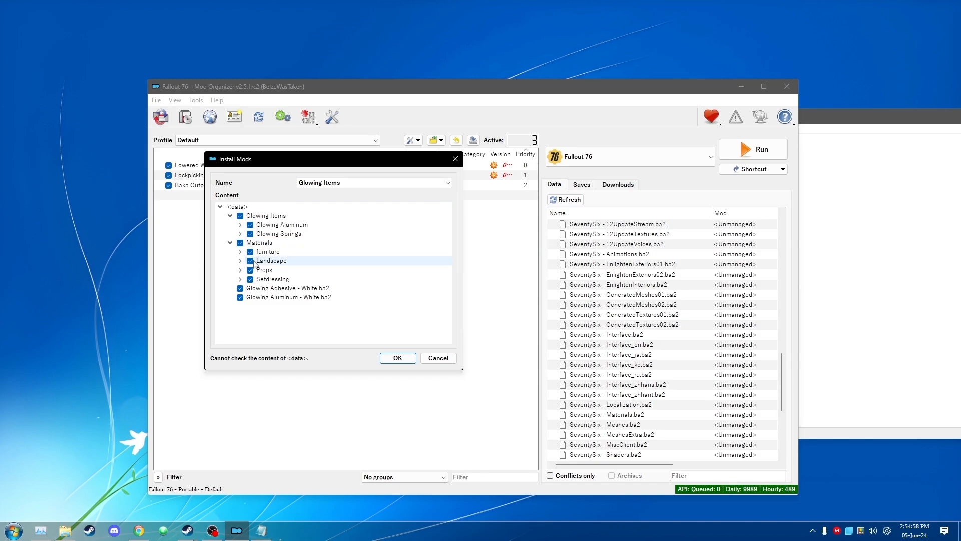
{"action": "left_click", "coordinate": [249, 224]}
Step: Move Materials and Glowing Springs - White.ba2 from Glowing Springs' White folder to the <data> root, and exclude the Glowing Items folder
{"action": "left_click", "coordinate": [240, 234]}
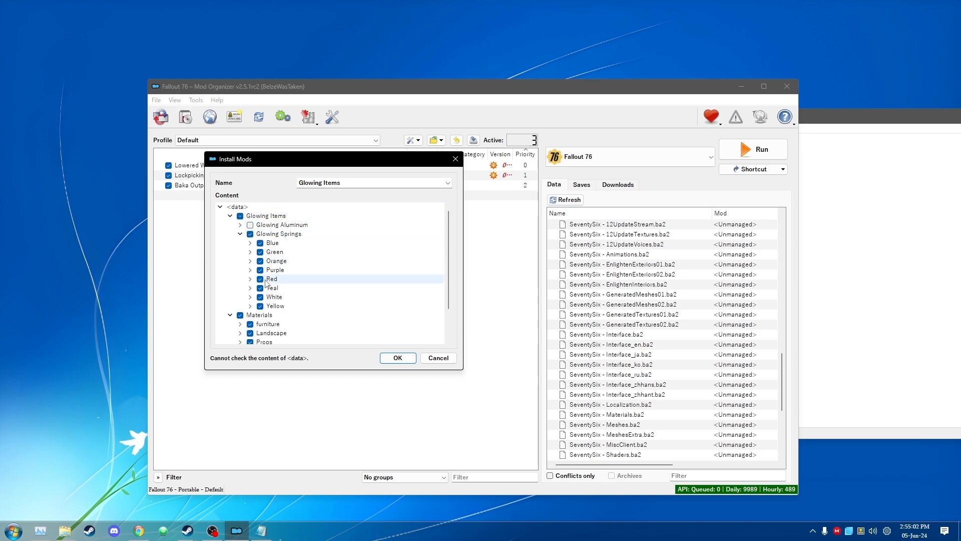
{"action": "left_click", "coordinate": [250, 297]}
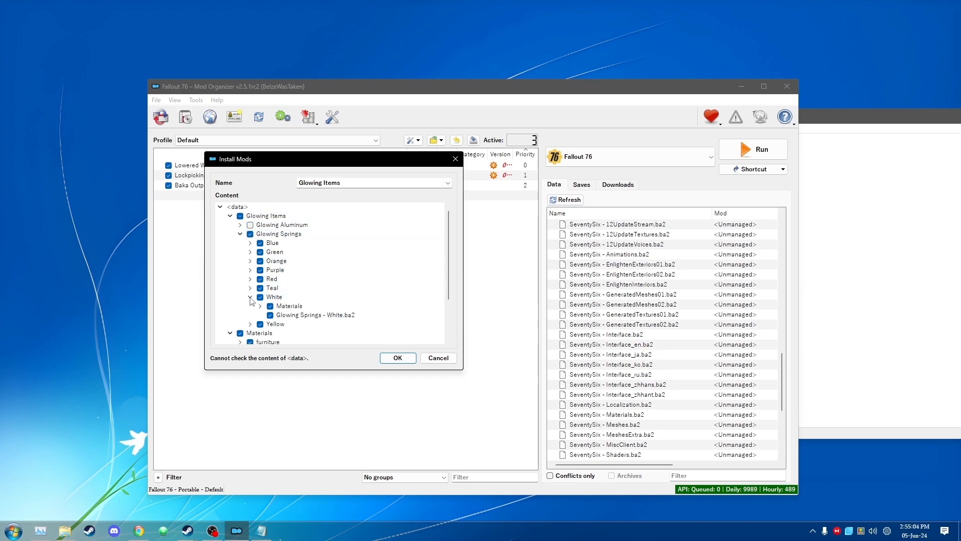
{"action": "left_click", "coordinate": [286, 305]}
{"action": "left_click", "coordinate": [290, 314], "text": "ctrl"}
{"action": "left_click_drag", "start_coordinate": [291, 306], "coordinate": [240, 207]}
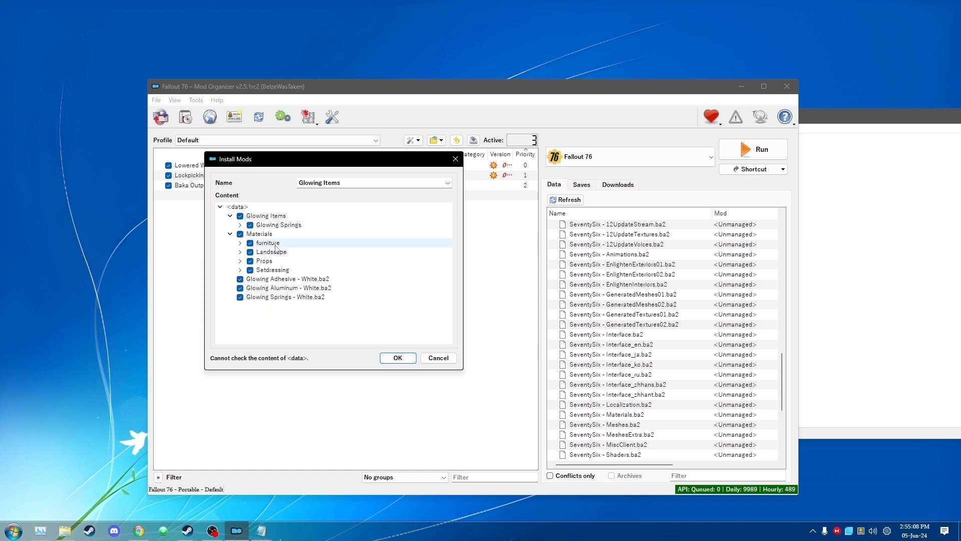
{"action": "left_click", "coordinate": [240, 217]}
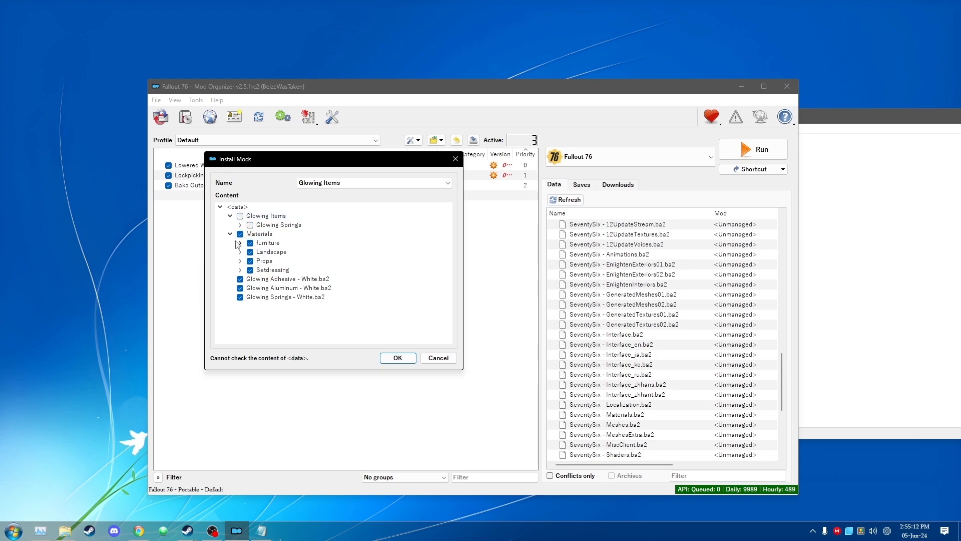
Step: Name the mod "Glowing Items - The Fixer", install it and enable it in the mod list
{"action": "left_click", "coordinate": [229, 234]}
{"action": "left_click", "coordinate": [230, 216]}
{"action": "left_click", "coordinate": [345, 183]}
{"action": "type", "text": "-"}
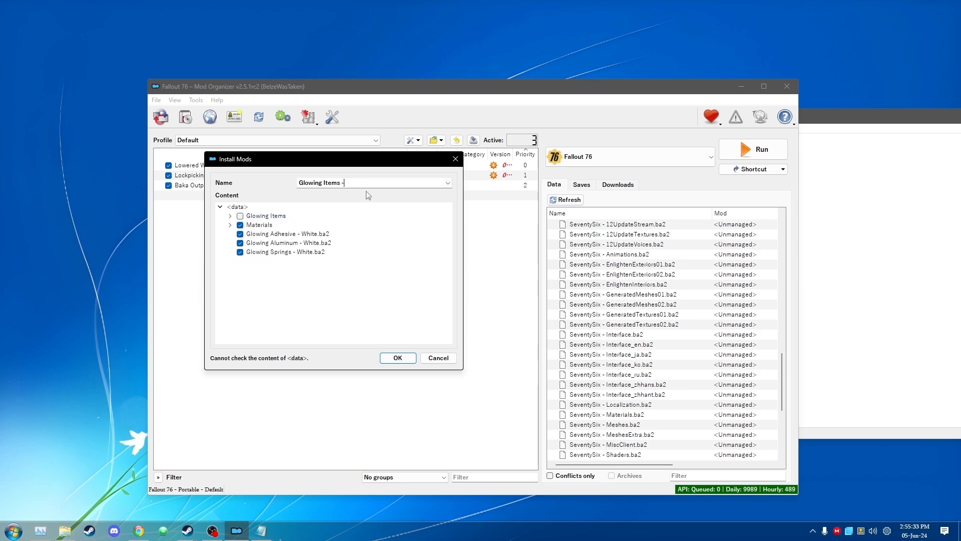
{"action": "type", "text": " The Fixer"}
{"action": "left_click", "coordinate": [403, 360]}
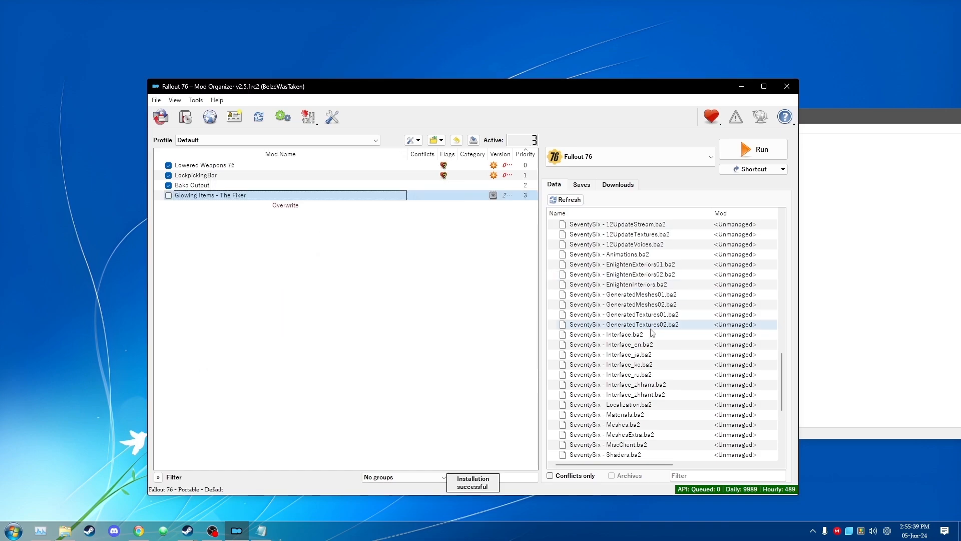
{"action": "left_click", "coordinate": [168, 195]}
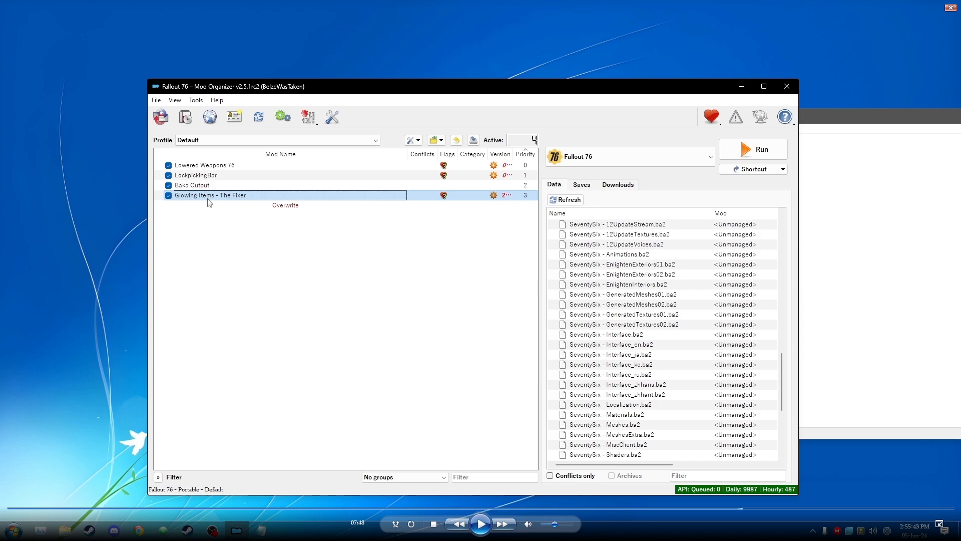
Step: Open the Glowing Items - The Fixer mod folder in File Explorer and copy the file name Glowing Aluminum - White.ba2
{"action": "right_click", "coordinate": [209, 202]}
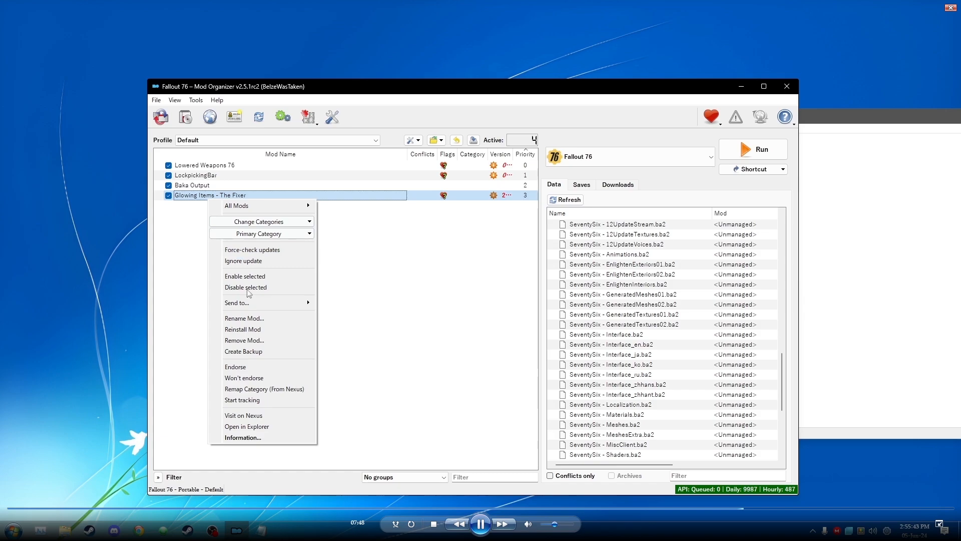
{"action": "left_click", "coordinate": [267, 426]}
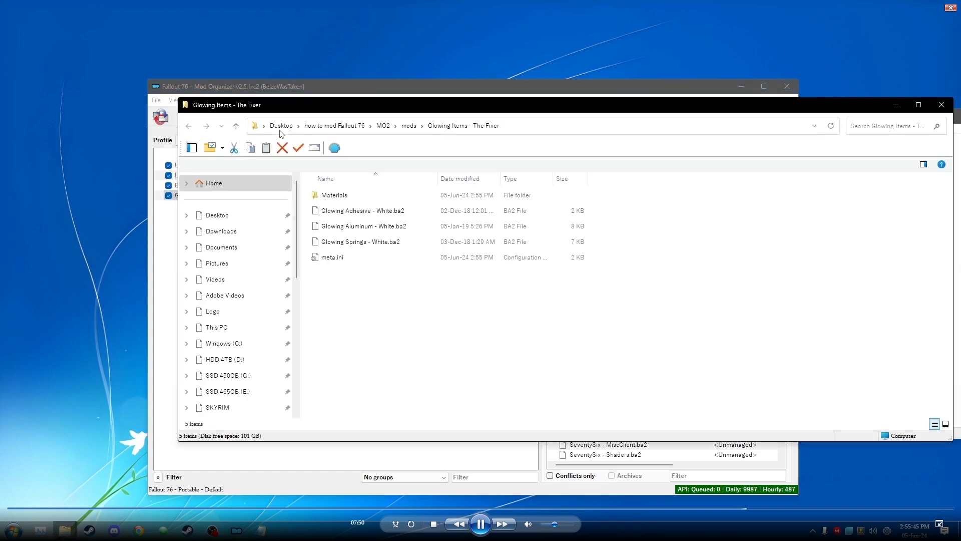
{"action": "left_click", "coordinate": [383, 230]}
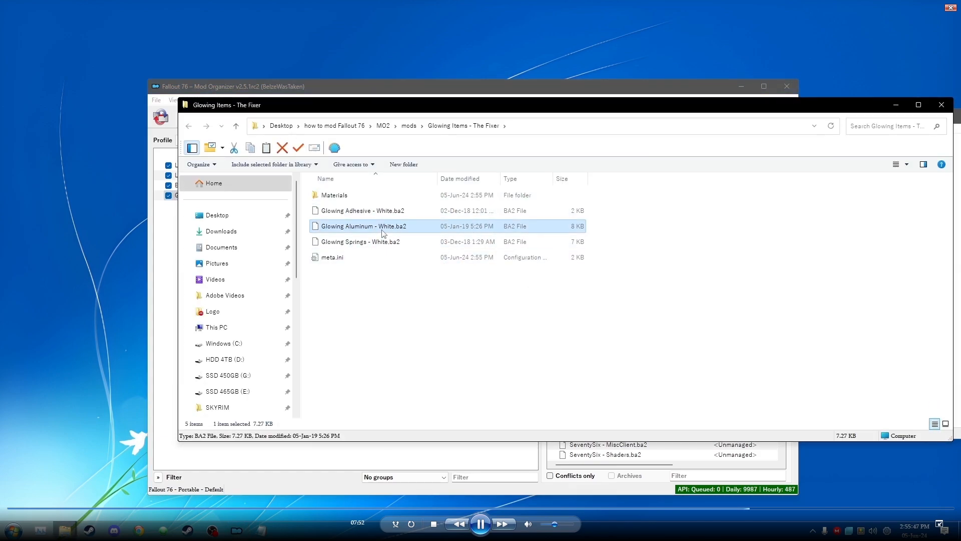
{"action": "left_click", "coordinate": [384, 228]}
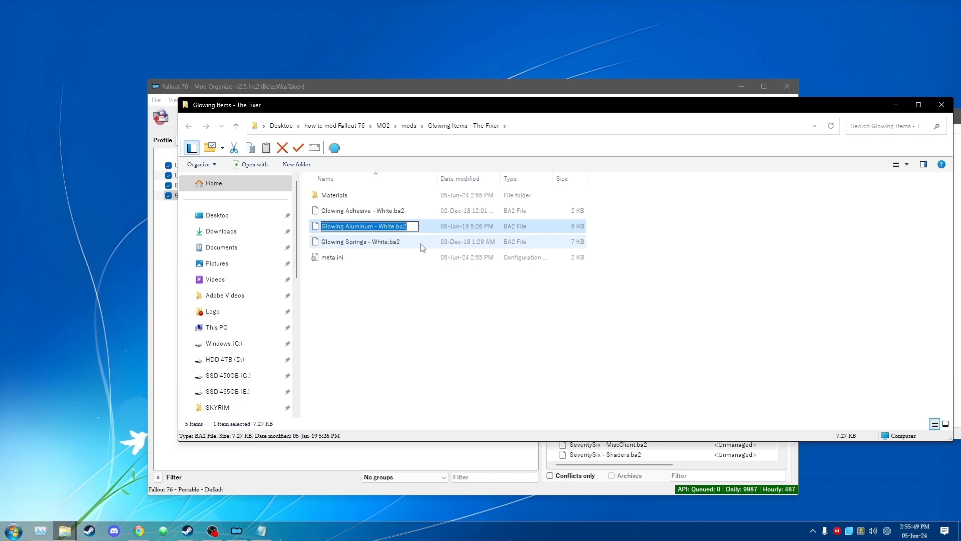
{"action": "left_click", "coordinate": [430, 319]}
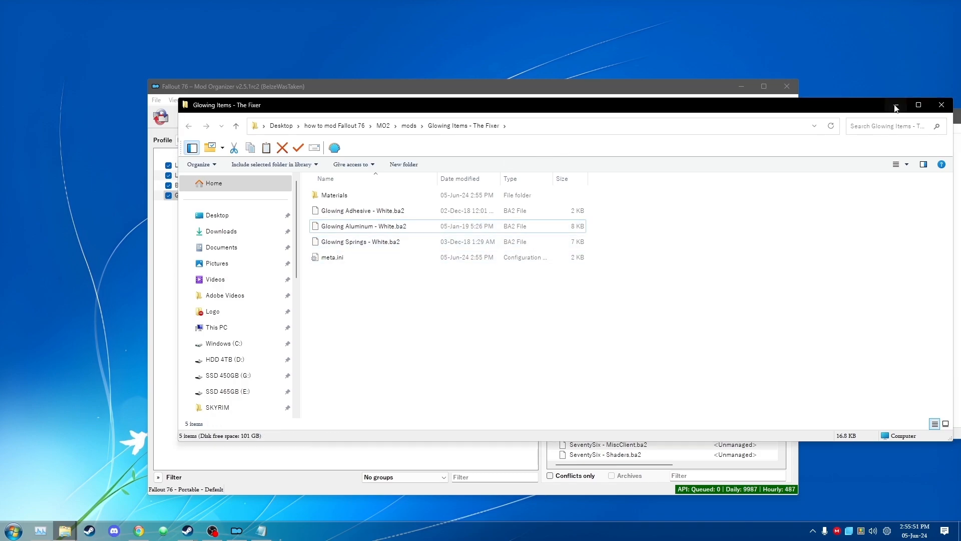
{"action": "left_click", "coordinate": [896, 105]}
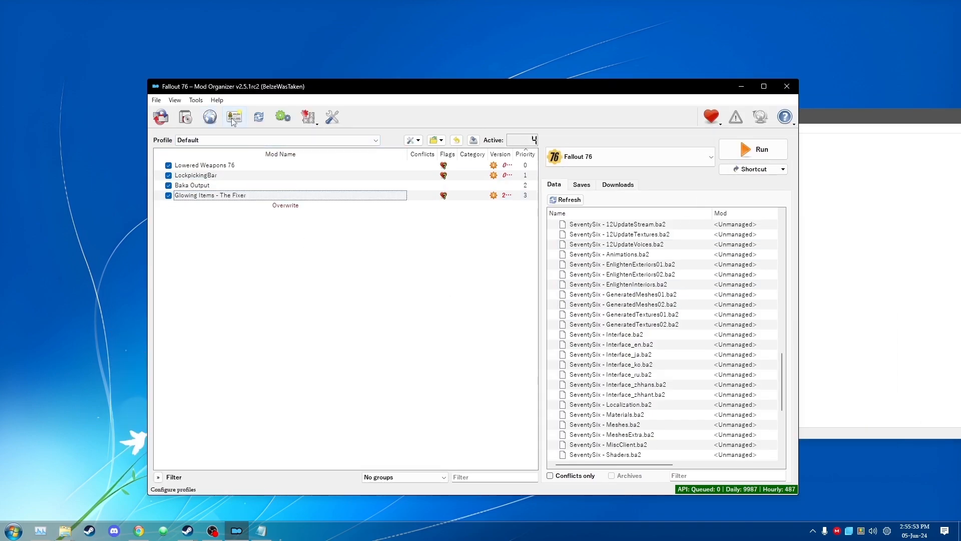
Step: Append Glowing Aluminum - White.ba2 and Glowing Adhesive - White.ba2, comma-separated, to sResourceArchive2List in Fallout76Custom.ini using the INI Editor
{"action": "left_click", "coordinate": [185, 116]}
{"action": "left_click", "coordinate": [566, 362]}
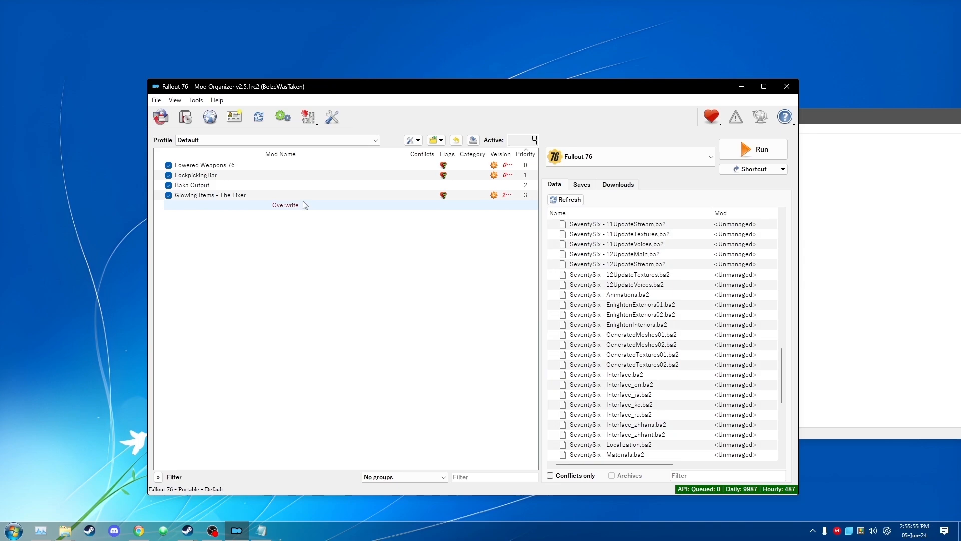
{"action": "left_click", "coordinate": [308, 117]}
{"action": "left_click", "coordinate": [325, 145]}
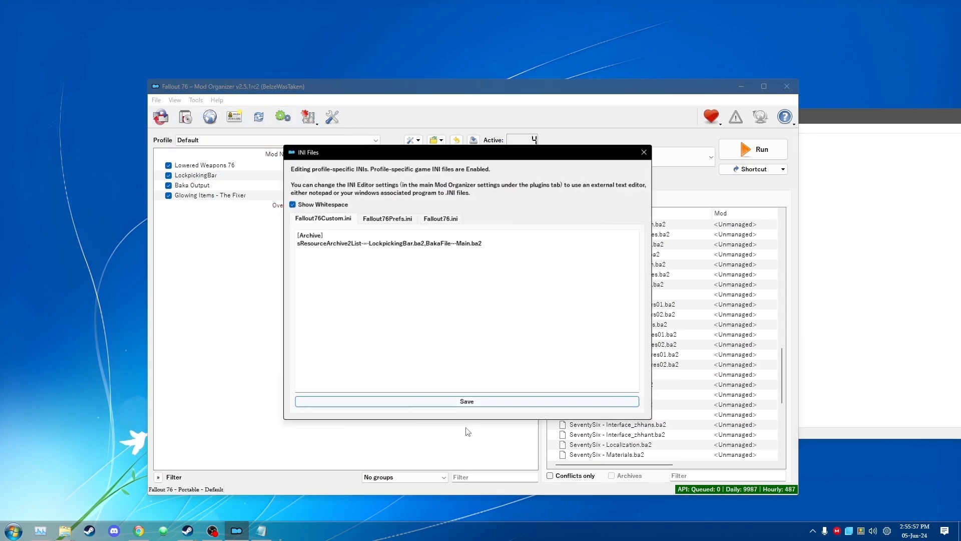
{"action": "left_click", "coordinate": [497, 241]}
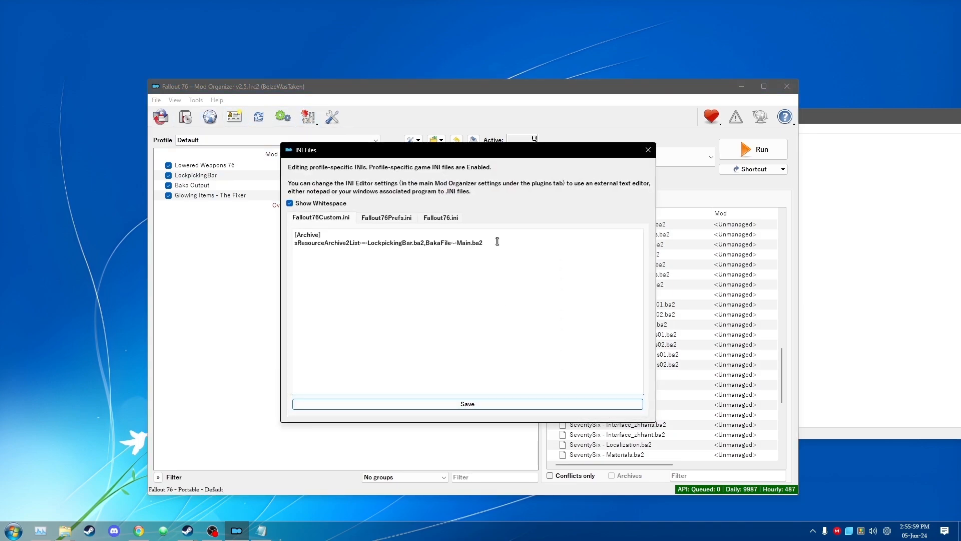
{"action": "type", "text": "Glowing Aluminum - White.ba2"}
{"action": "type", "text": "Glowing Aluminum - White.ba2"}
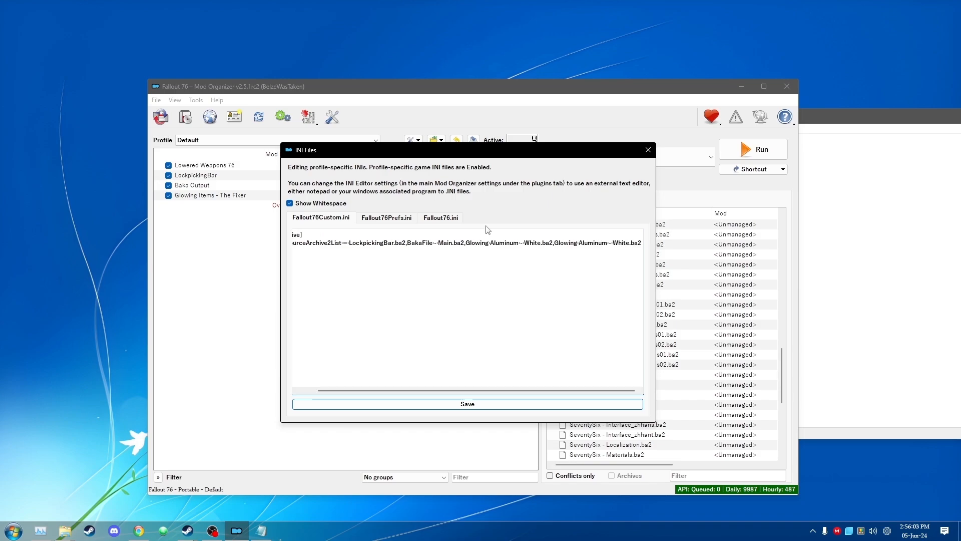
{"action": "double_click", "coordinate": [595, 240]}
{"action": "type", "text": "Adhesive"}
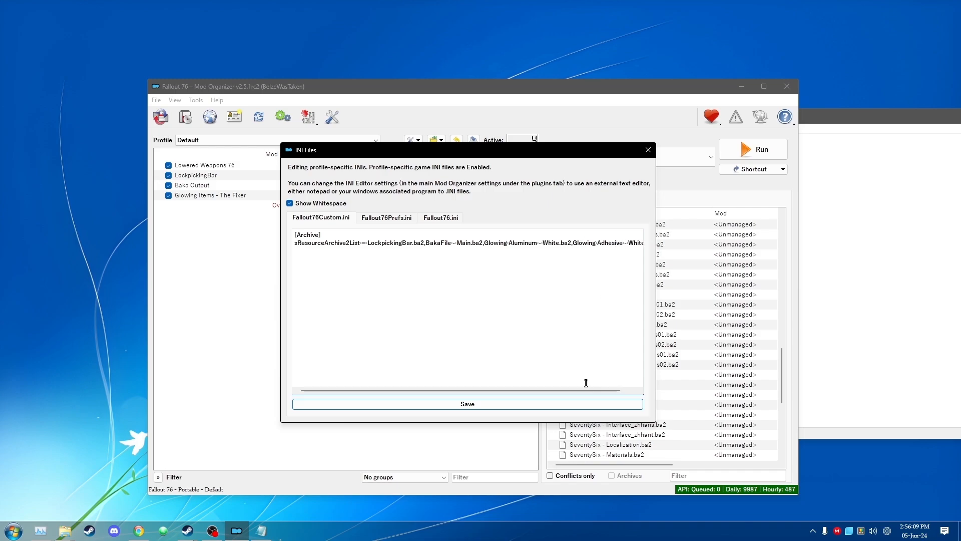
Step: Widen the INI Files window and append Glowing Springs - White.ba2 to the sResourceArchive2List line
{"action": "left_click_drag", "start_coordinate": [656, 418], "coordinate": [790, 392]}
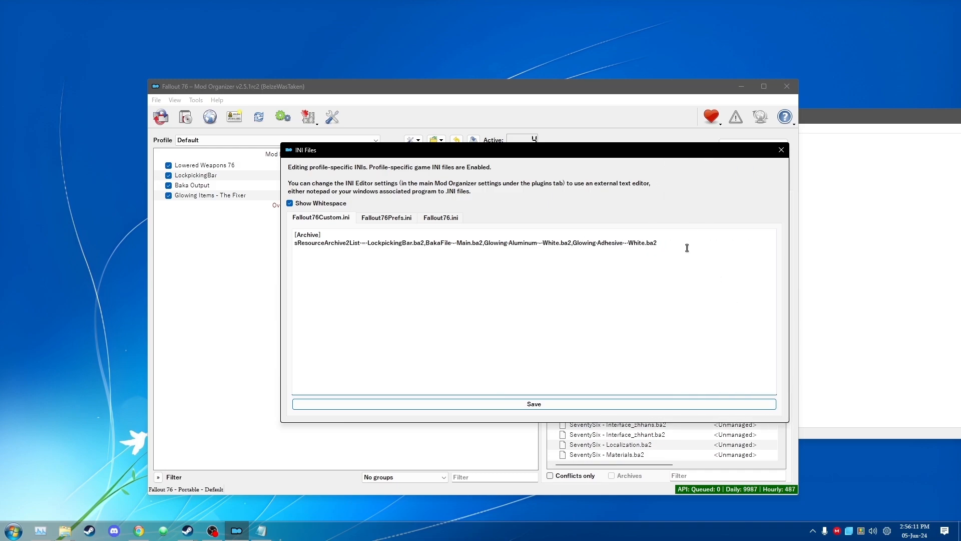
{"action": "type", "text": "Glowing Aluminum - White.ba2"}
{"action": "double_click", "coordinate": [691, 242]}
{"action": "type", "text": "Spring"}
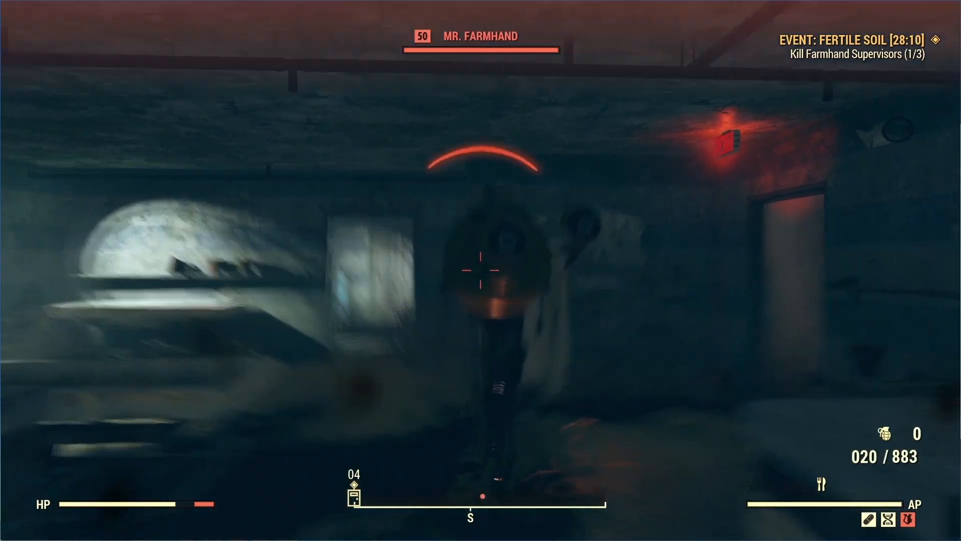
{"action": "key", "text": "q"}
{"action": "left_click", "coordinate": [481, 270]}
{"action": "left_click", "coordinate": [481, 270]}
{"action": "left_click", "coordinate": [481, 270]}
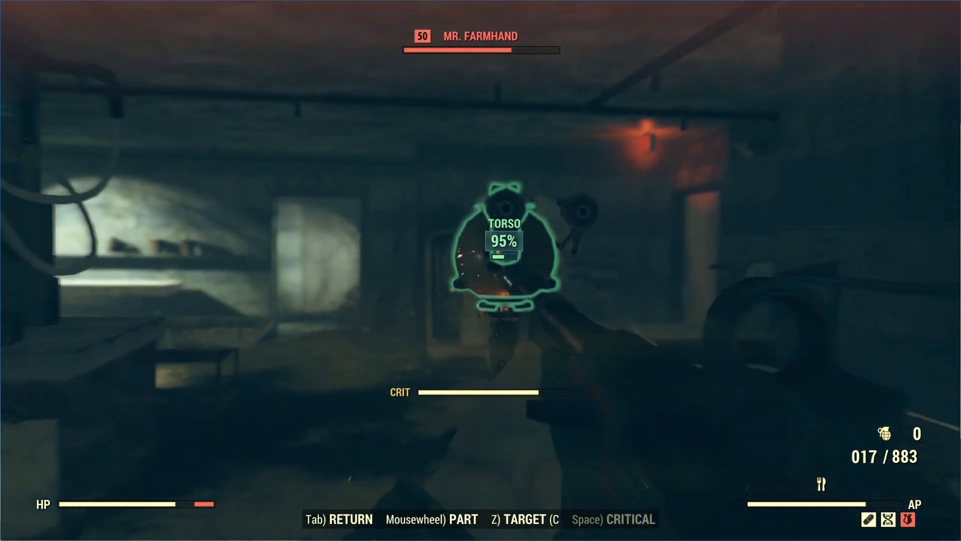
{"action": "left_click", "coordinate": [480, 270]}
{"action": "left_click", "coordinate": [481, 271]}
{"action": "left_click", "coordinate": [481, 270]}
{"action": "left_click", "coordinate": [481, 271]}
{"action": "left_click", "coordinate": [481, 270]}
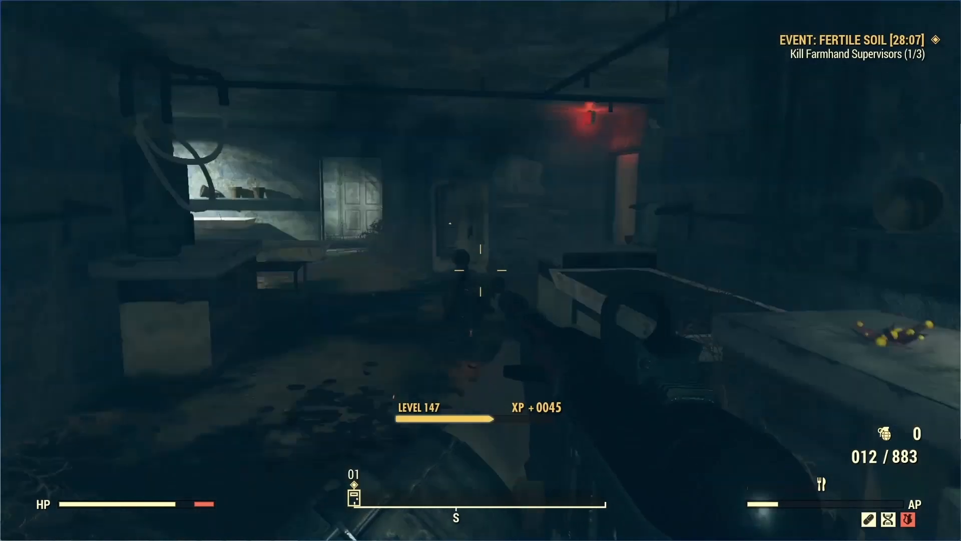
{"action": "key", "text": "r"}
{"action": "key", "text": "w"}
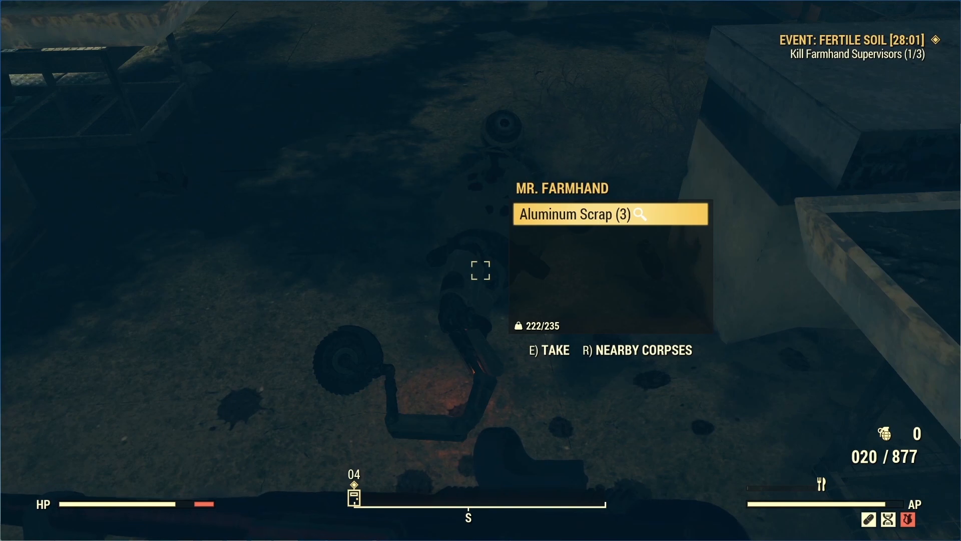
{"action": "key", "text": "w"}
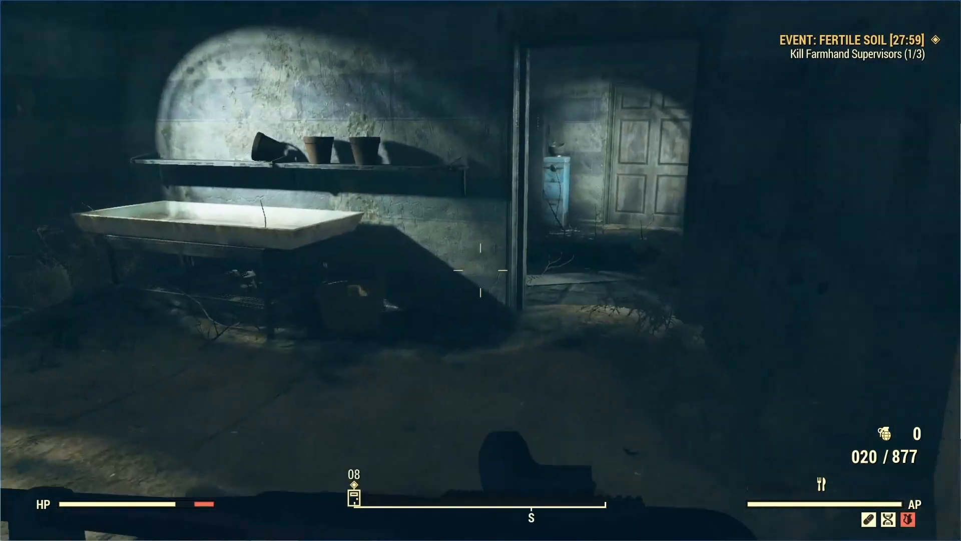
{"action": "key", "text": "r"}
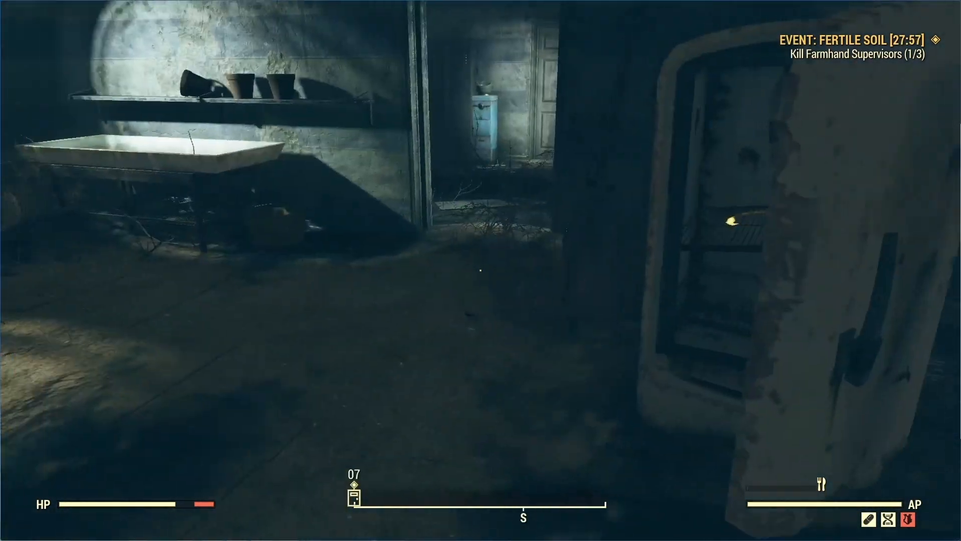
{"action": "key", "text": "w"}
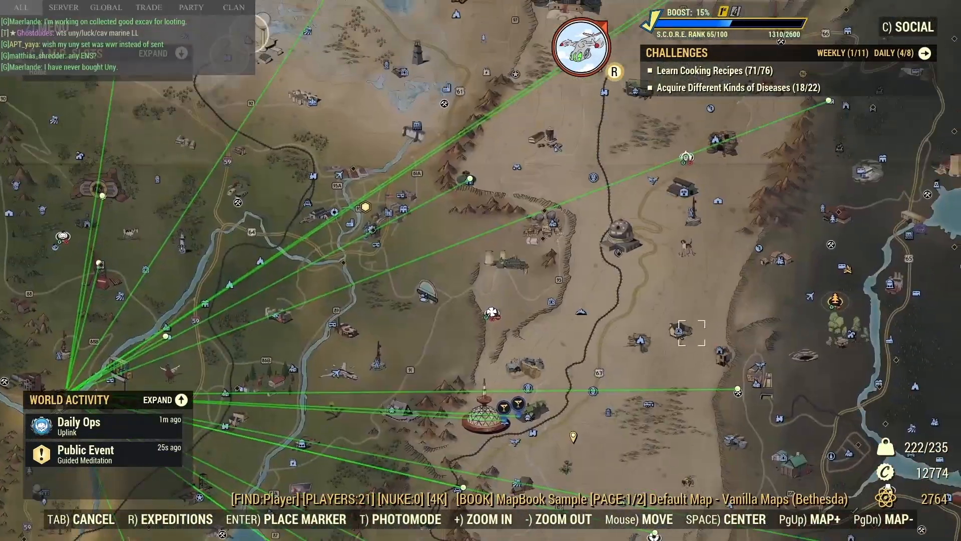
Step: Look over the southeastern part of the in-game world map and close the map
{"action": "left_click_drag", "start_coordinate": [692, 333], "coordinate": [556, 232]}
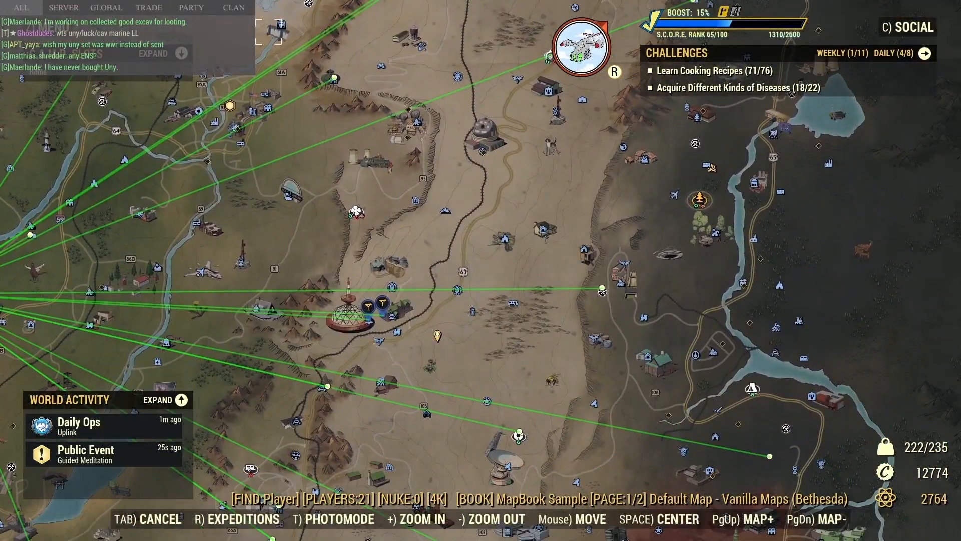
{"action": "key", "text": "Tab"}
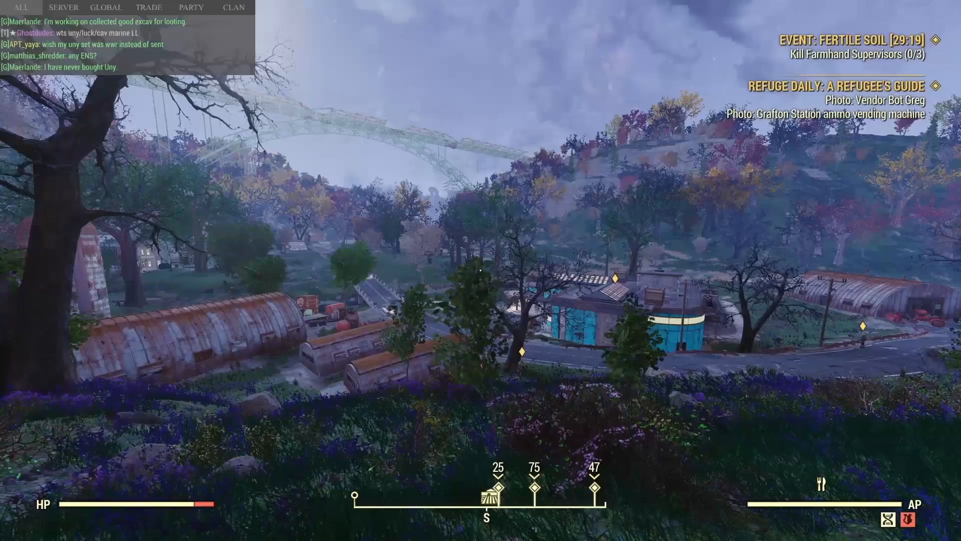
Step: Send the message "hey guys" in the in-game global chat
{"action": "key", "text": "Return"}
{"action": "type", "text": "hey guys"}
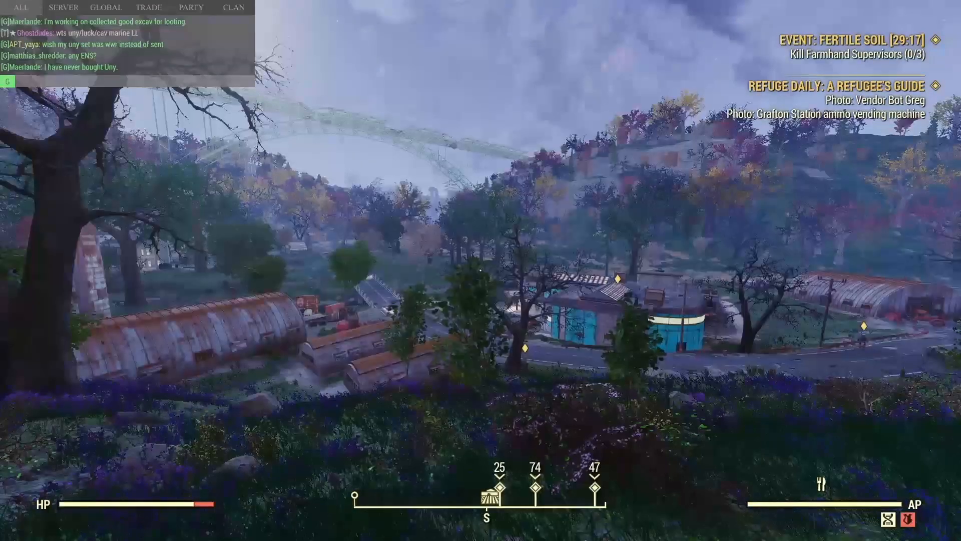
{"action": "key", "text": "Return"}
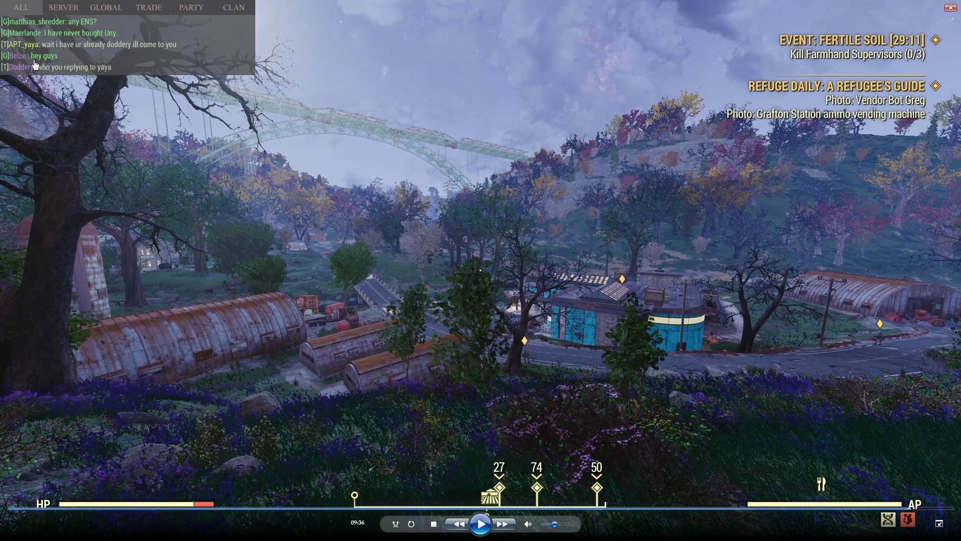
{"action": "left_click", "coordinate": [34, 61]}
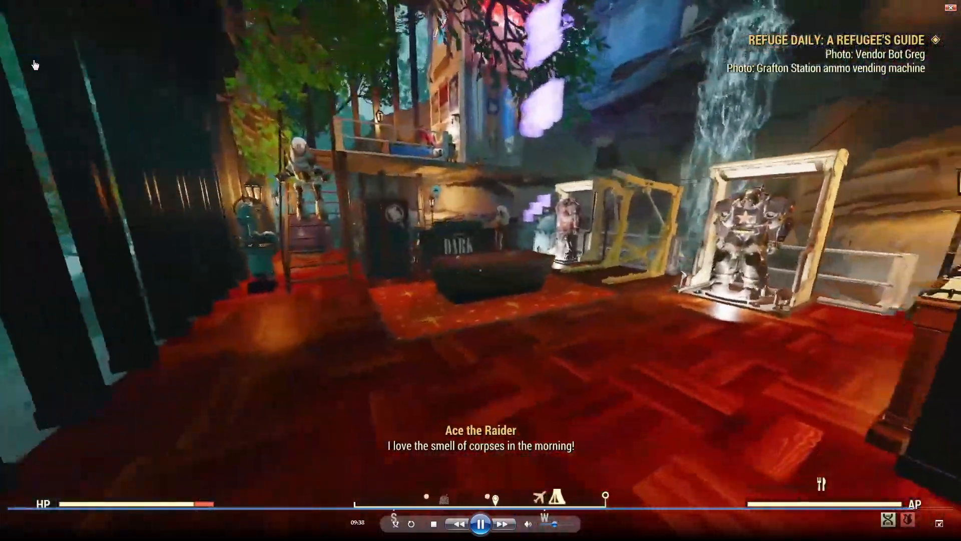